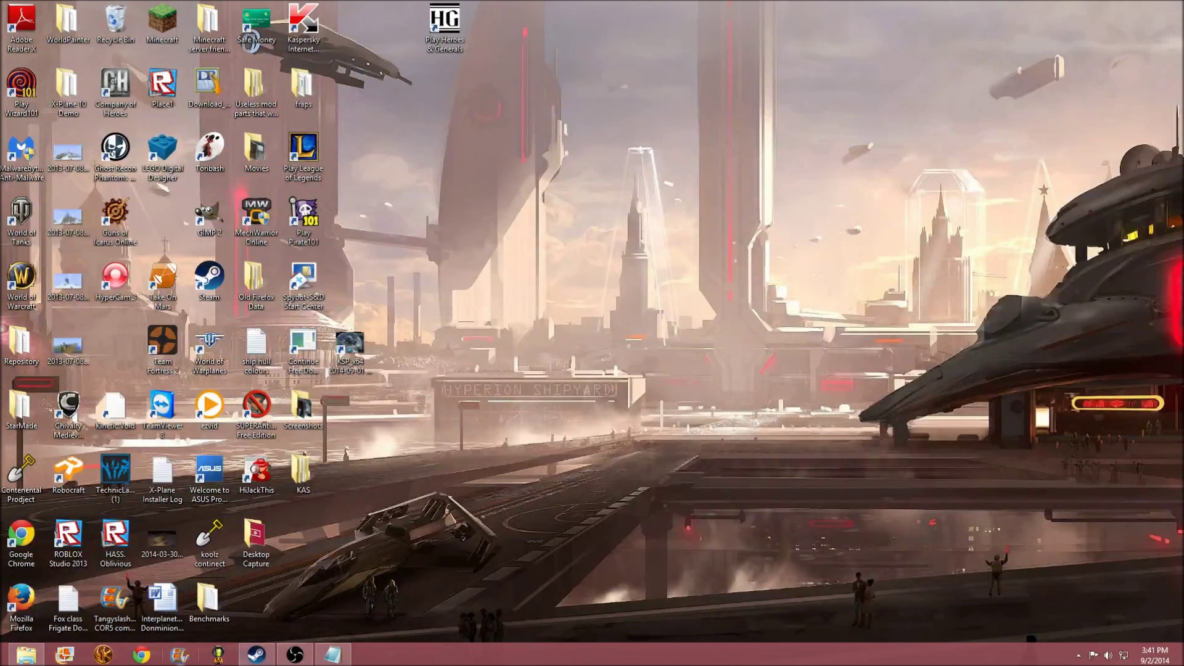
Step: Copy the B9 5.0 pre-release forum link from the Notepad list into a new Chrome tab's address bar
click(130, 660)
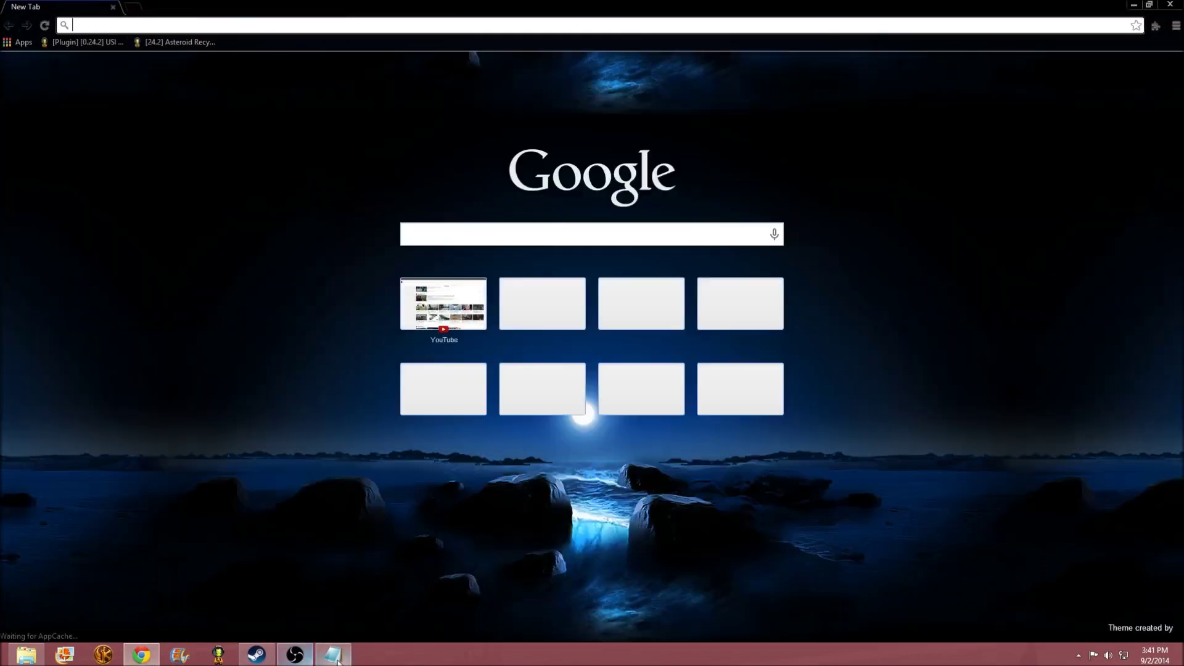
click(341, 661)
drag(513, 181, 641, 185)
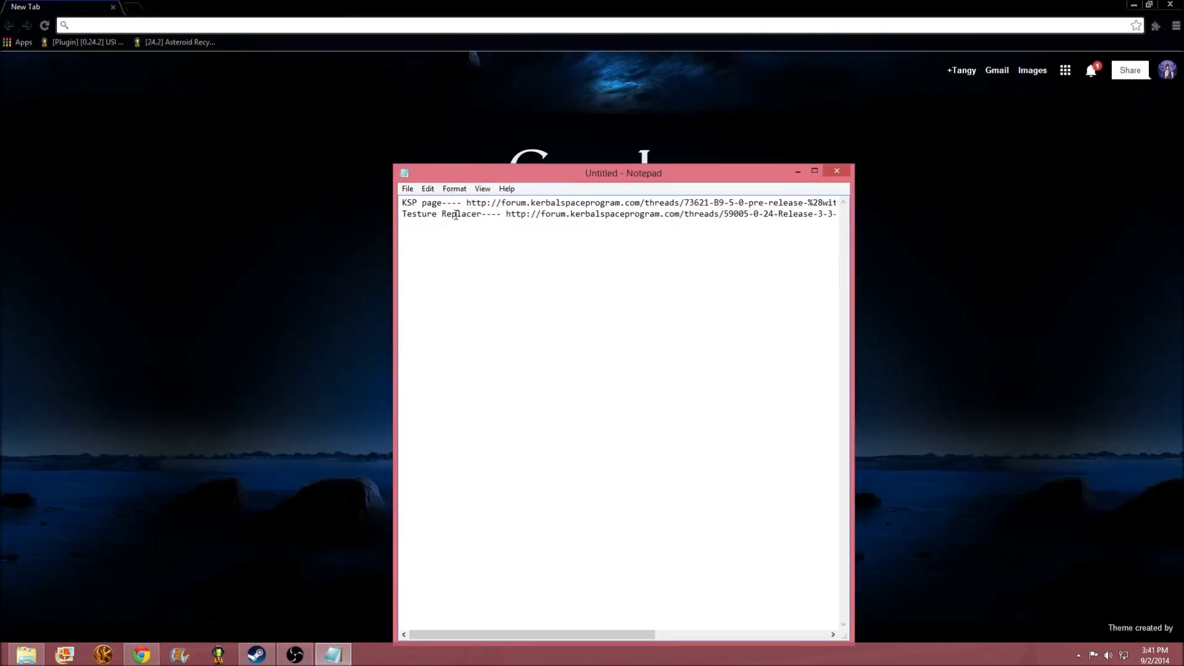
drag(465, 203, 763, 202)
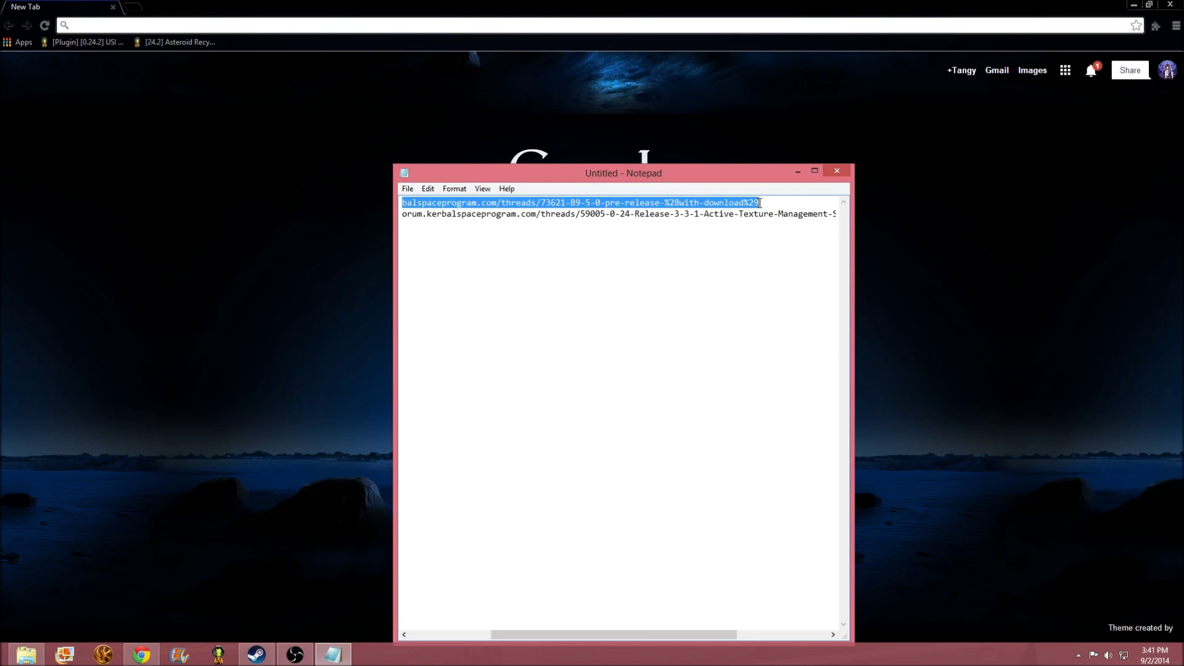
click(798, 172)
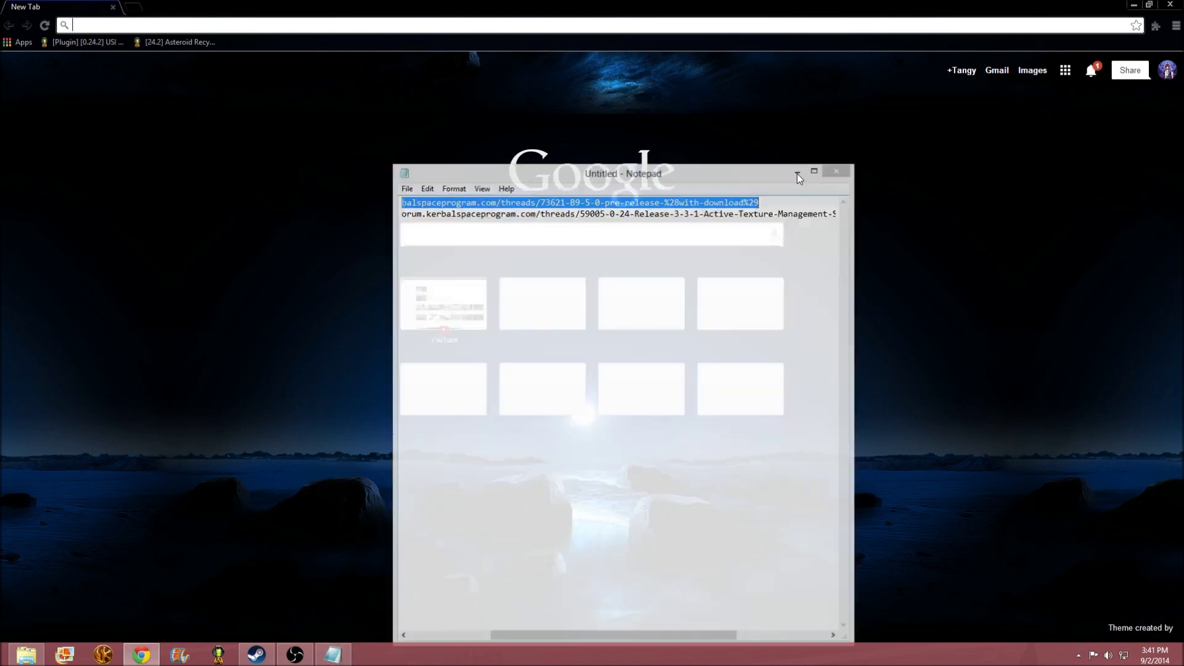
click(341, 25)
text(http://forum.kerbalspaceprogram.com/threads/73621-B9-5-0-pre-release-%28with-download%29)
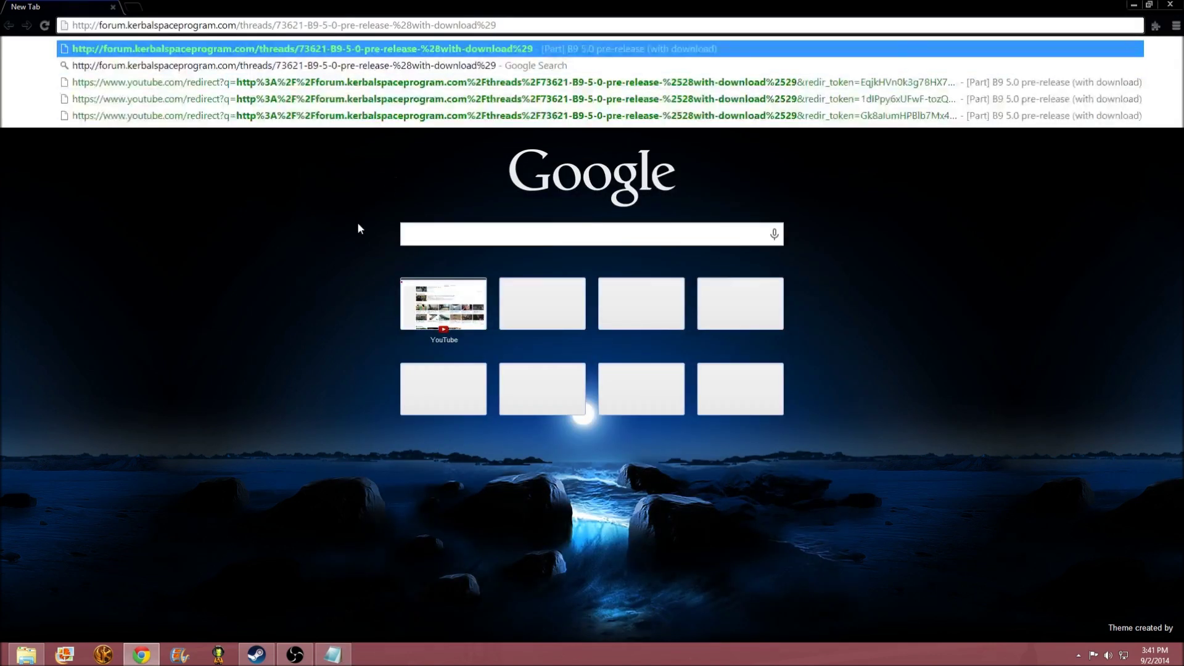
Step: Load the B9 5.0 pre-release thread and scroll down to its Download section
key(Return)
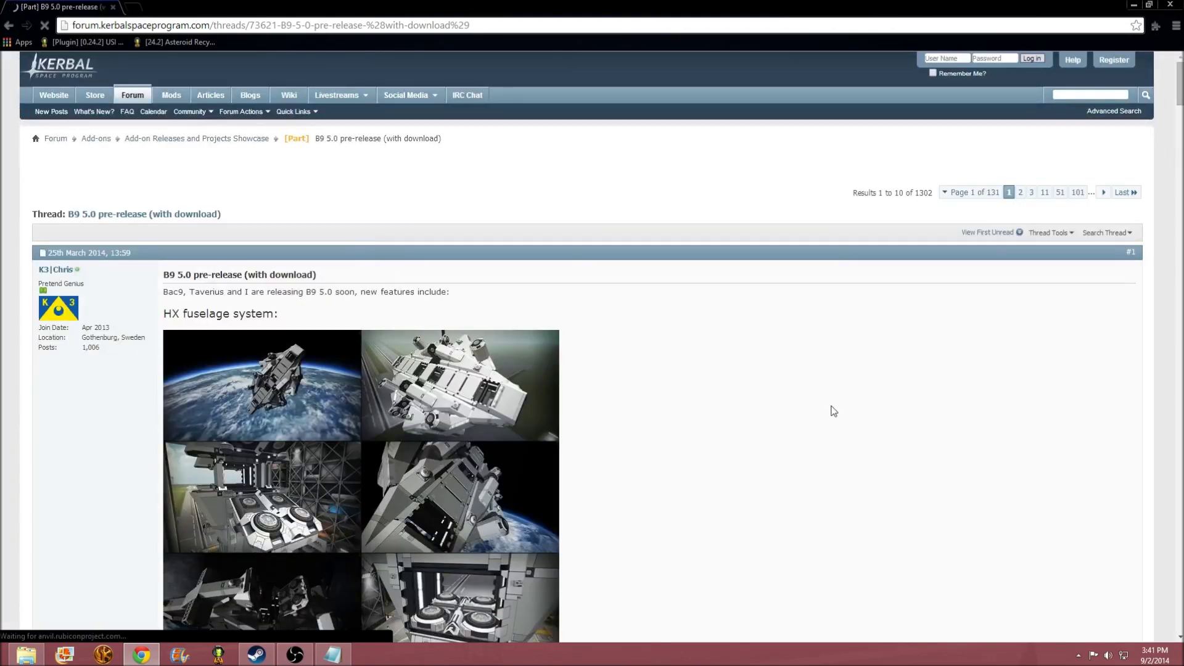
scroll(788, 430, down, 12)
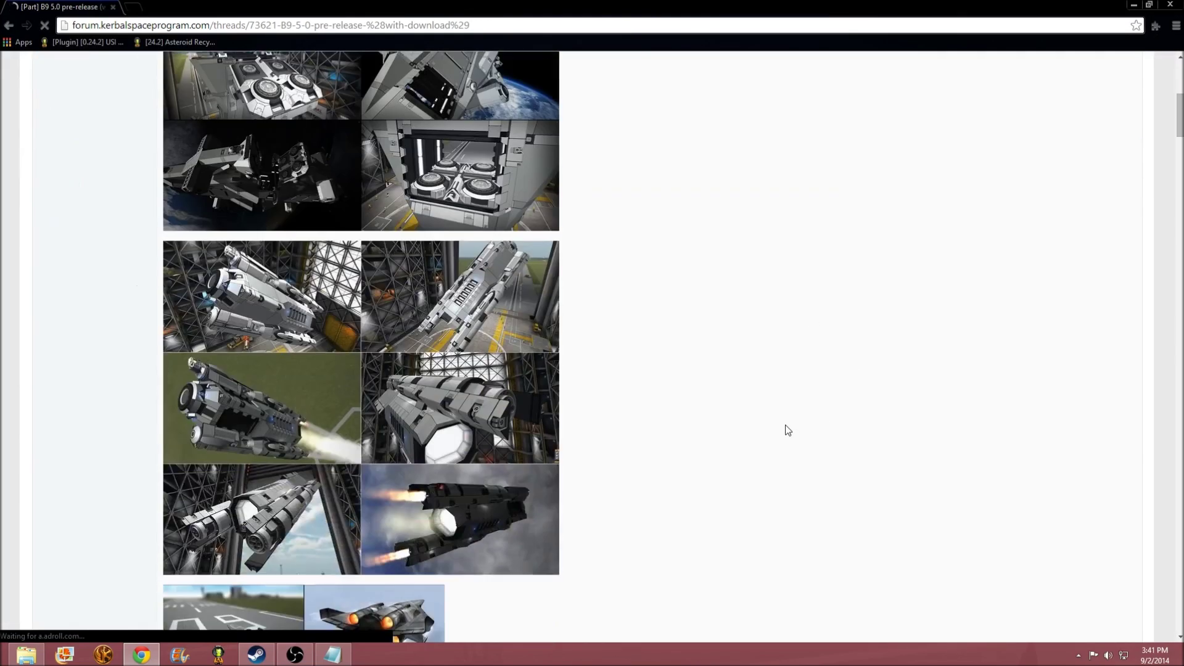
scroll(788, 430, up, 2)
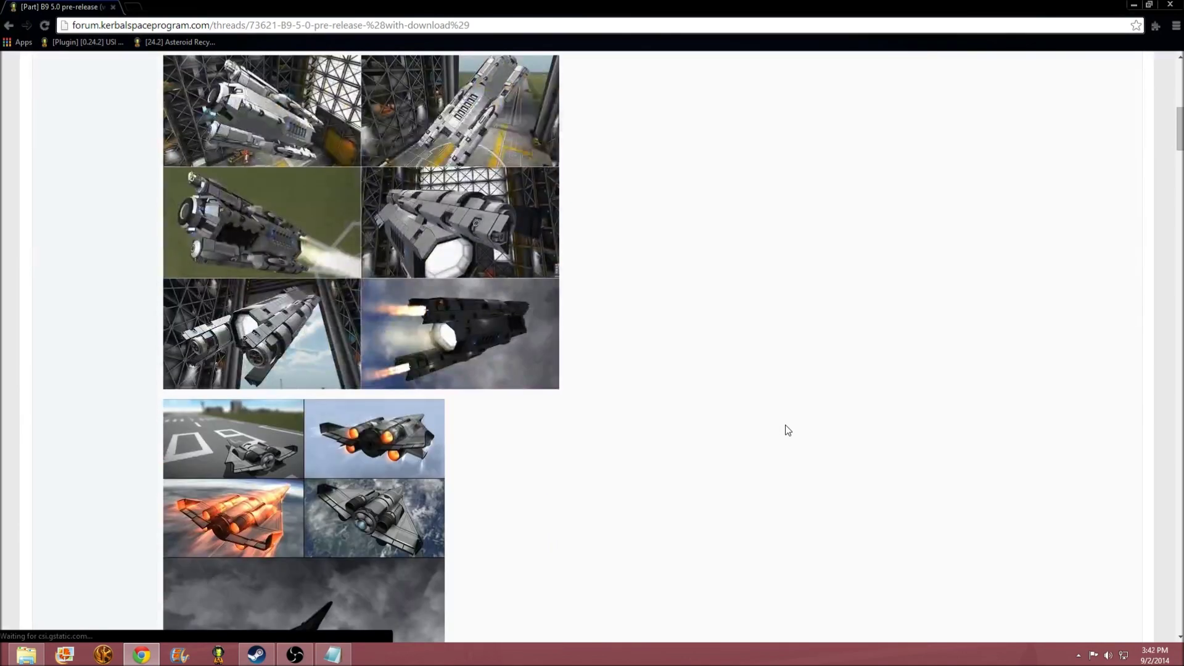
scroll(788, 430, down, 1)
scroll(788, 429, down, 10)
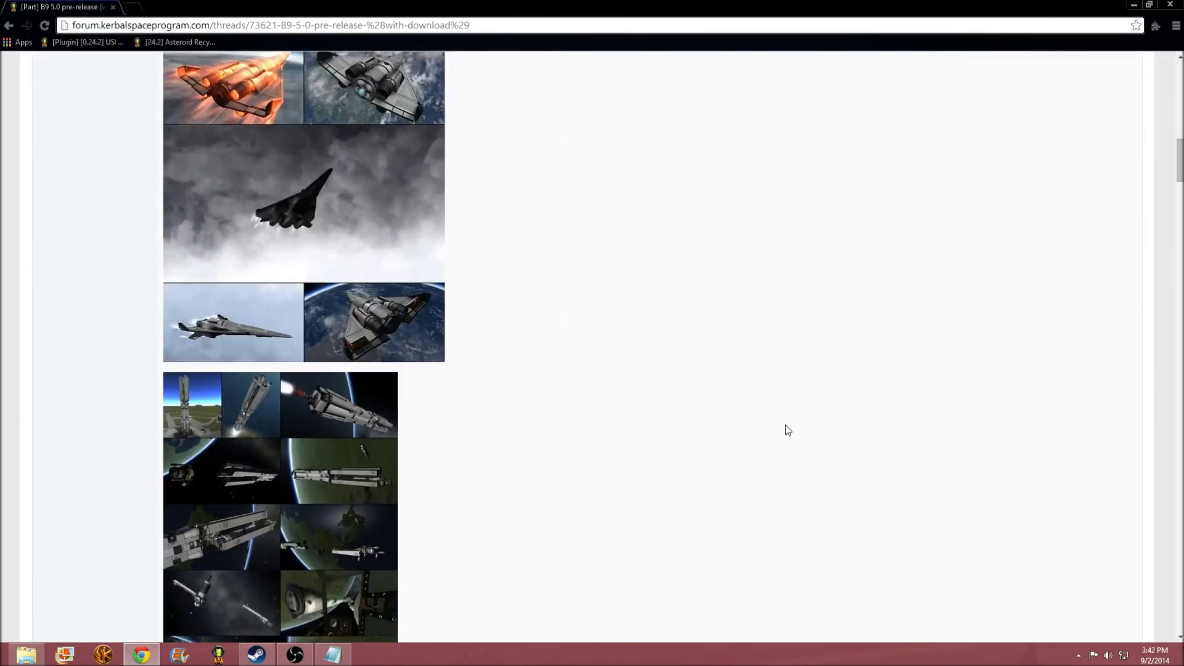
scroll(788, 429, down, 20)
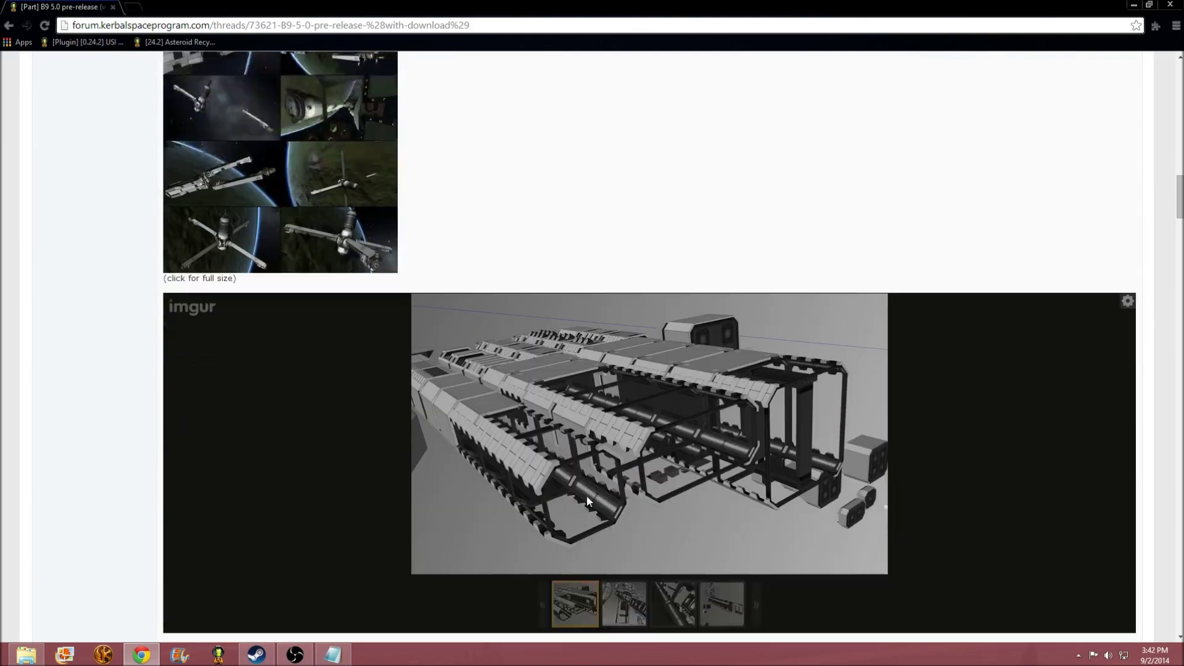
scroll(497, 489, down, 15)
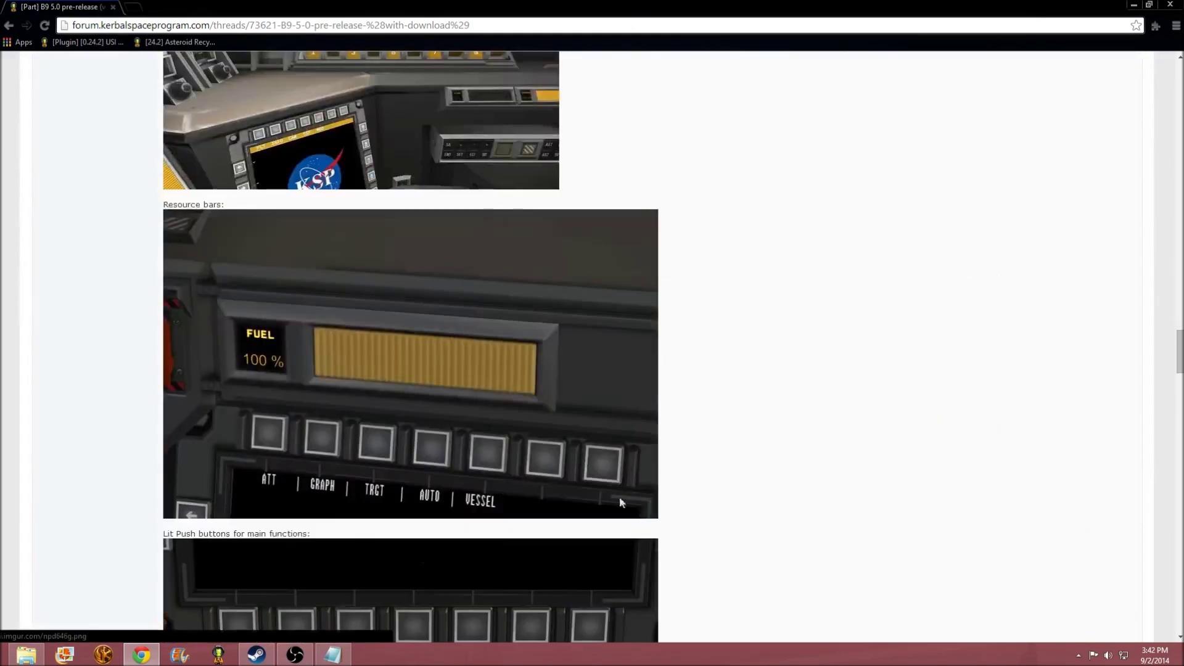
scroll(744, 460, down, 10)
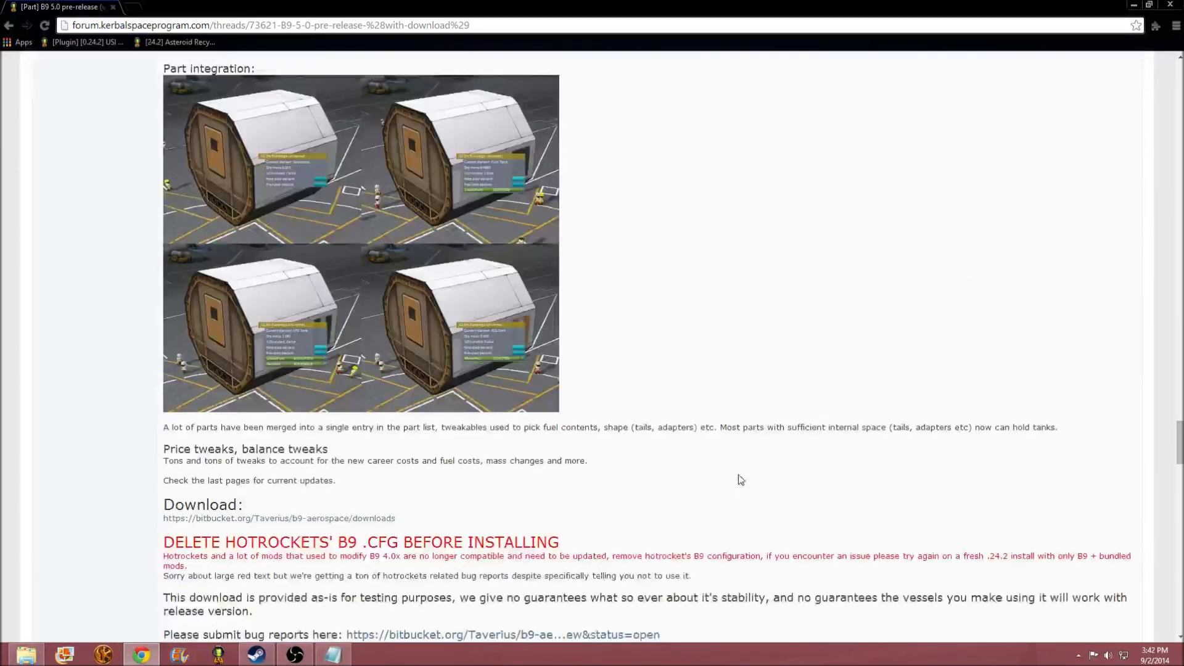
scroll(722, 463, down, 1)
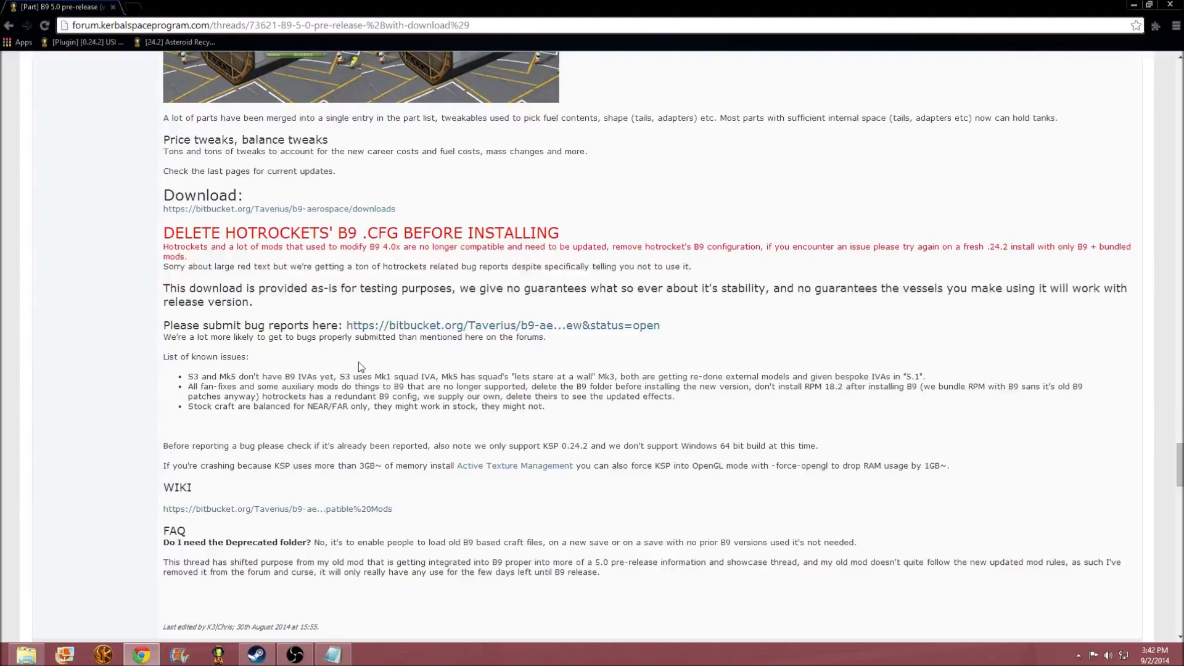
scroll(246, 270, up, 1)
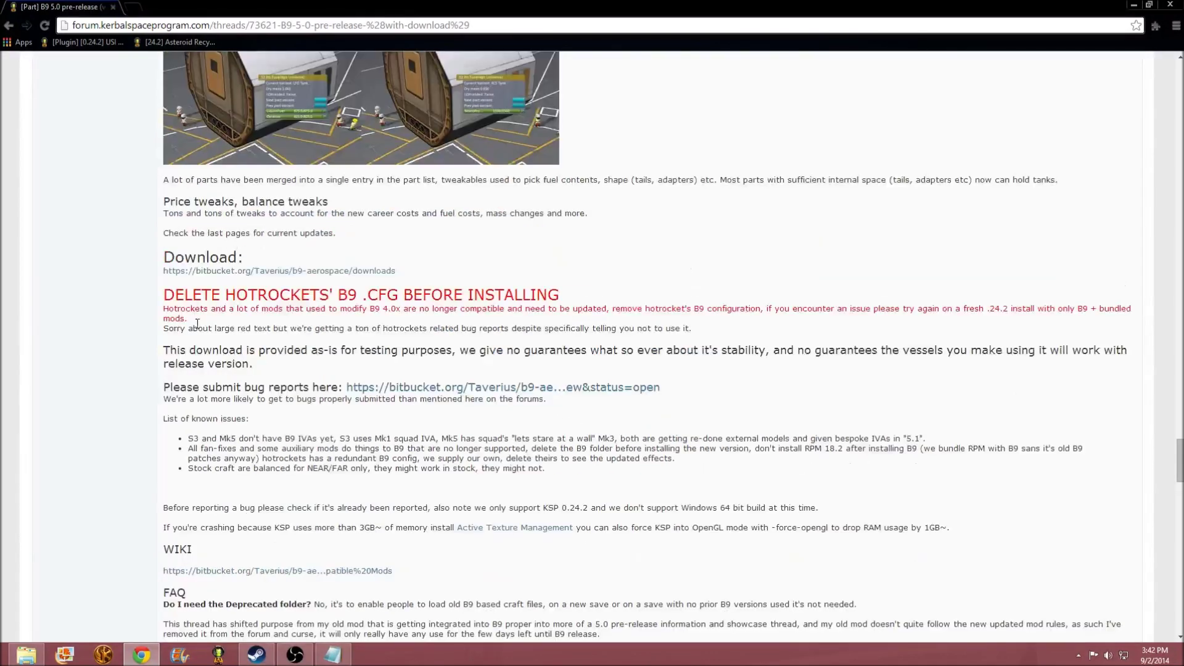
Step: Follow the Bitbucket link to the B9 Aerospace Downloads page
drag(157, 269, 395, 281)
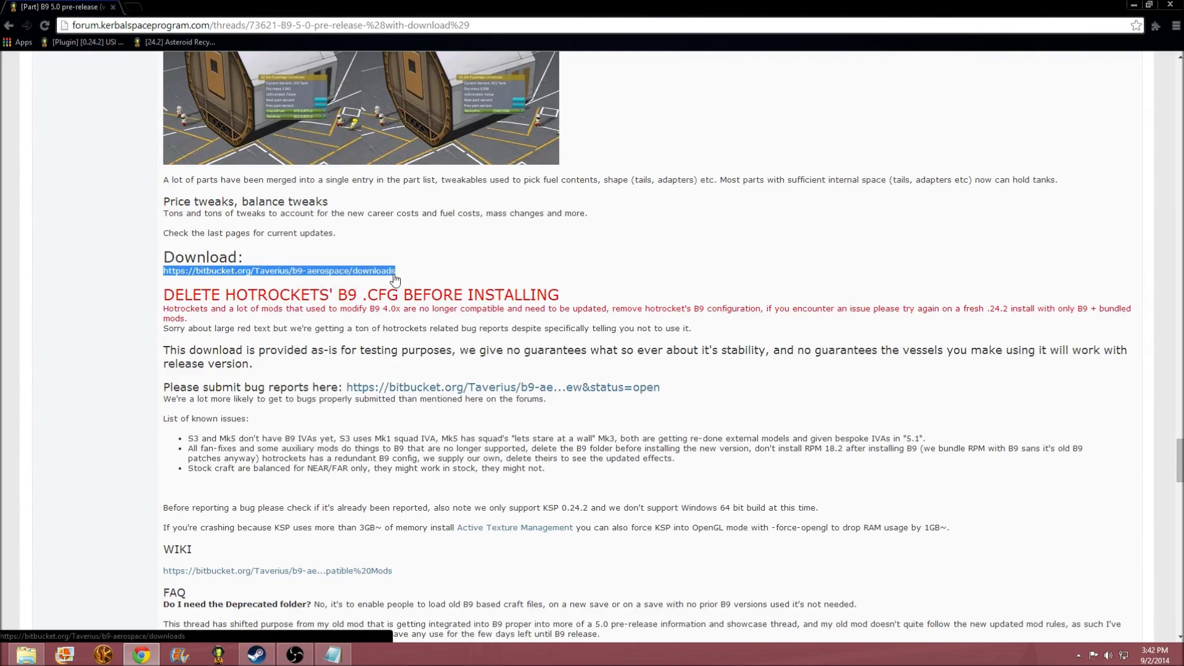
click(408, 258)
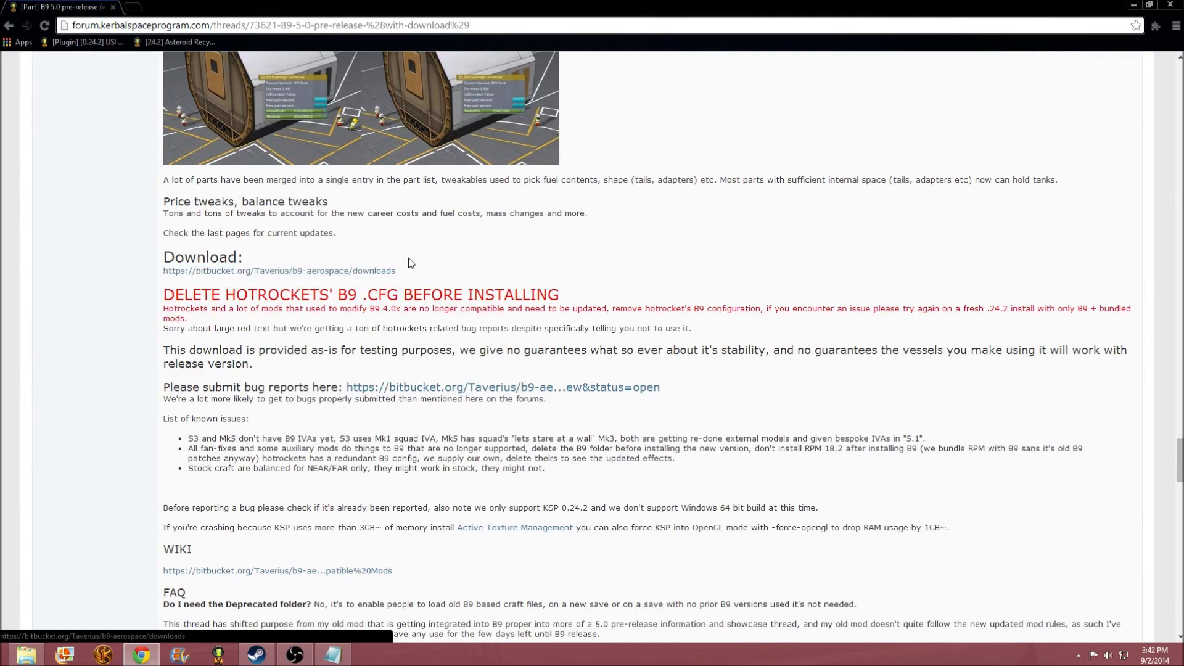
click(363, 275)
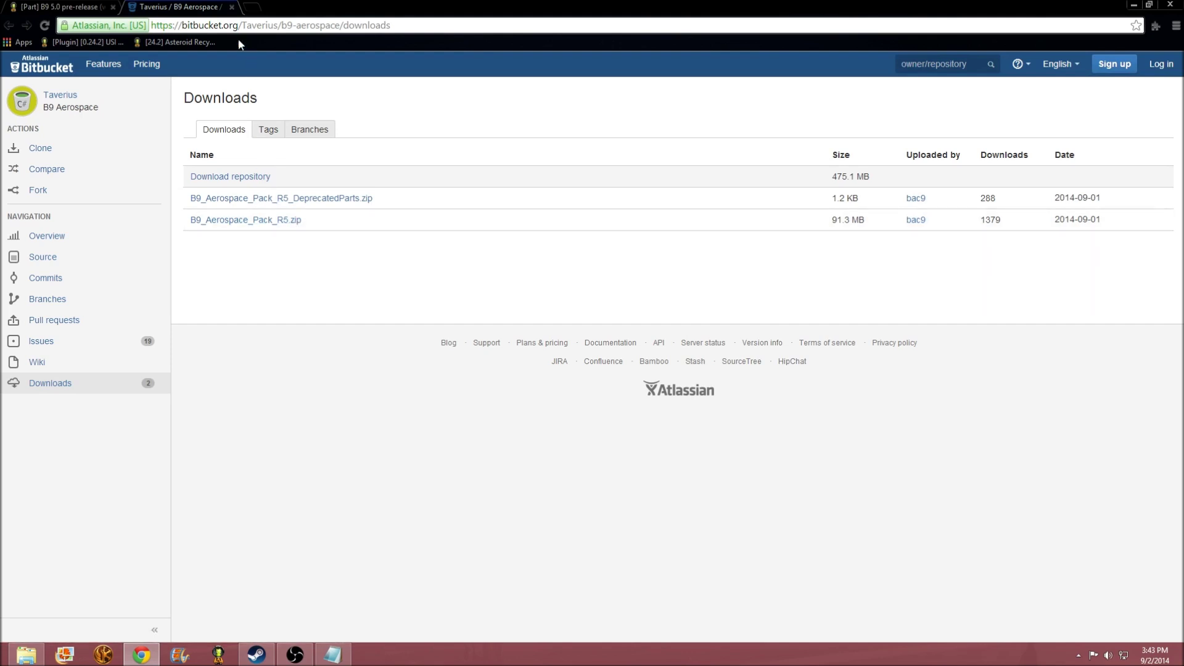
click(231, 7)
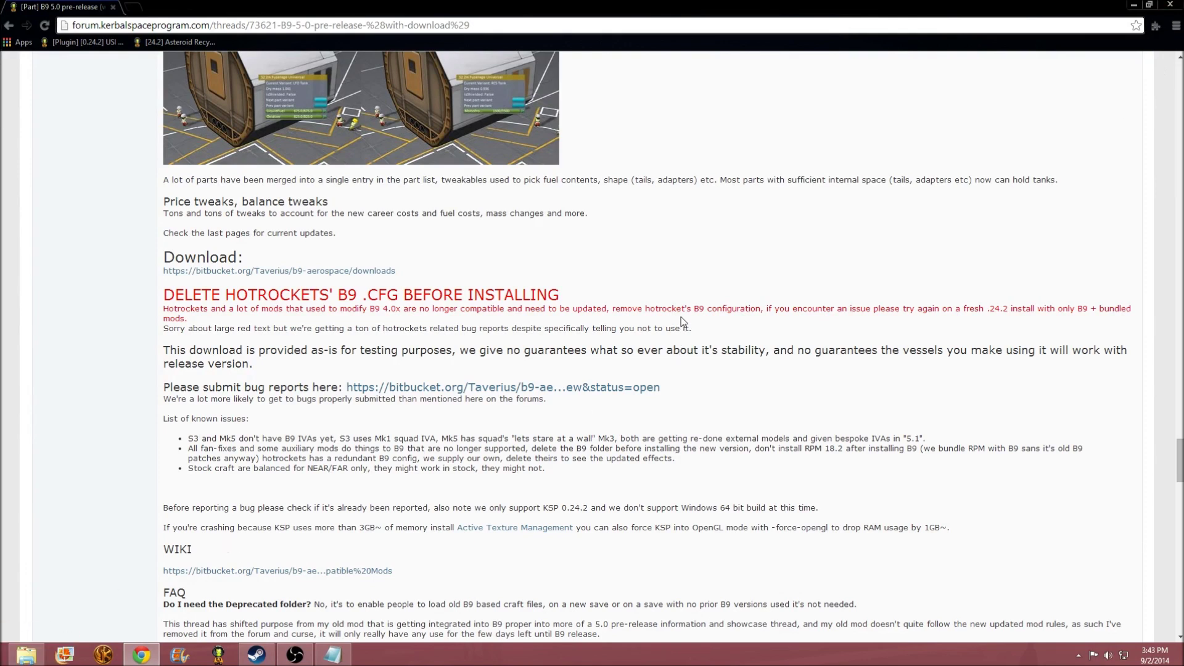
Step: Open Chrome's Downloads page listing Taverius-b9-aerospace-3fb423fbccdc.zip and b9_r4_patched-0.24.2.zip
click(1175, 25)
click(1002, 262)
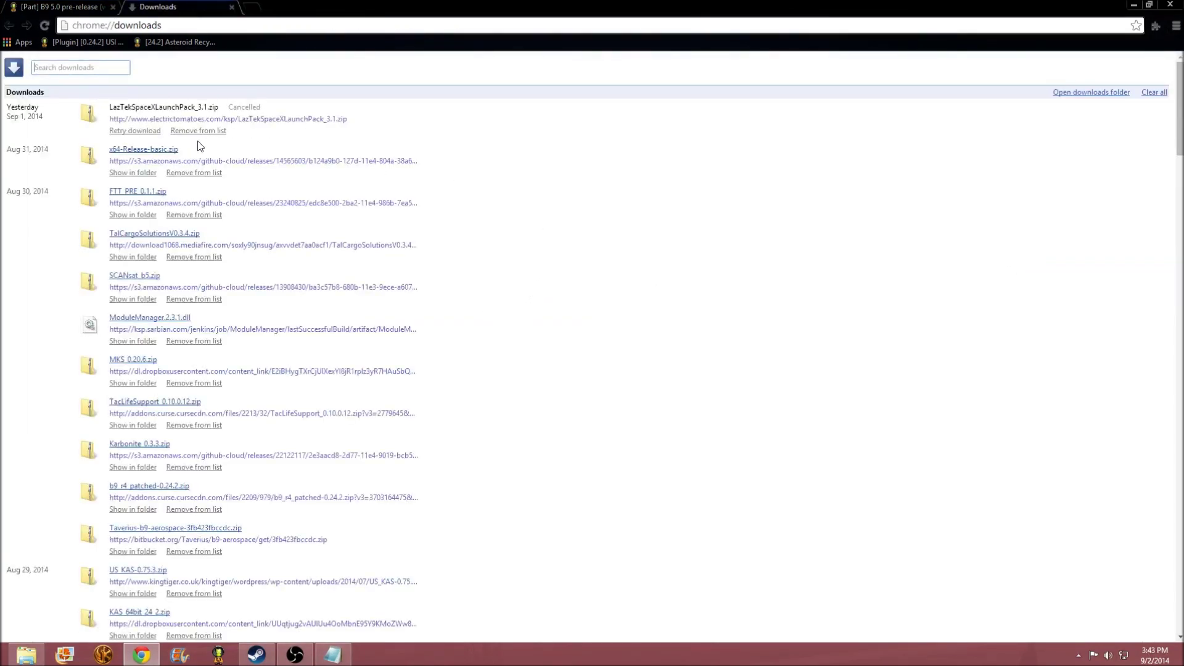
scroll(392, 170, down, 1)
scroll(222, 228, up, 1)
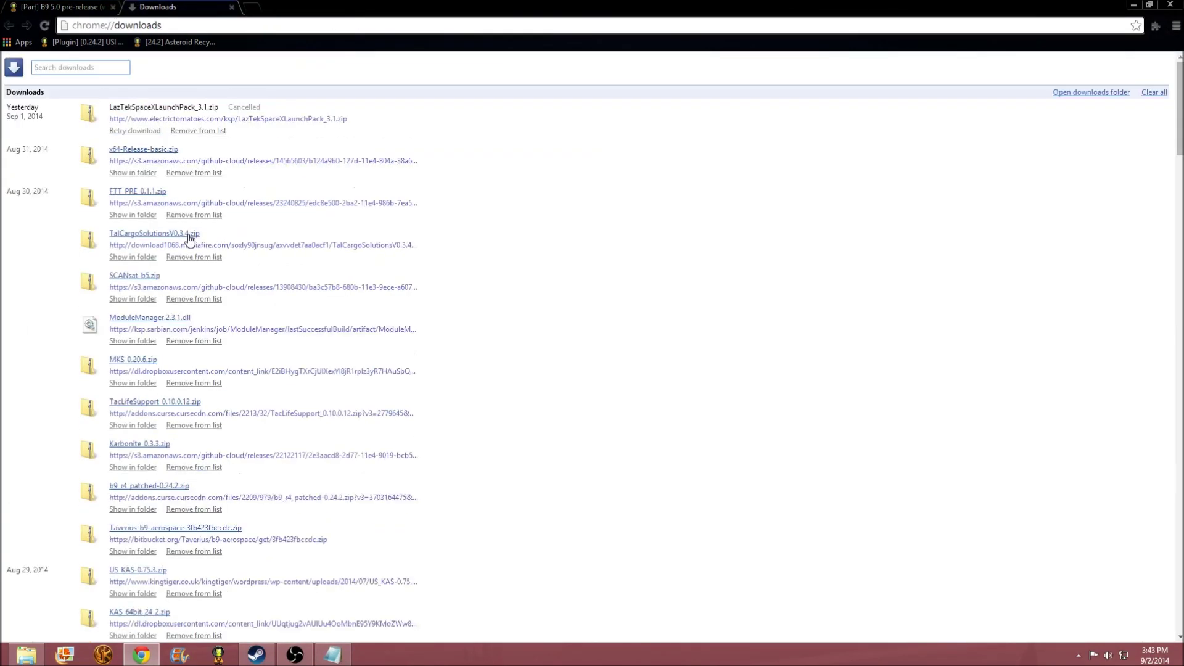
Step: Open the Taverius B9 aerospace zip, browse its Ships and SPH folders, then return to the top
click(131, 533)
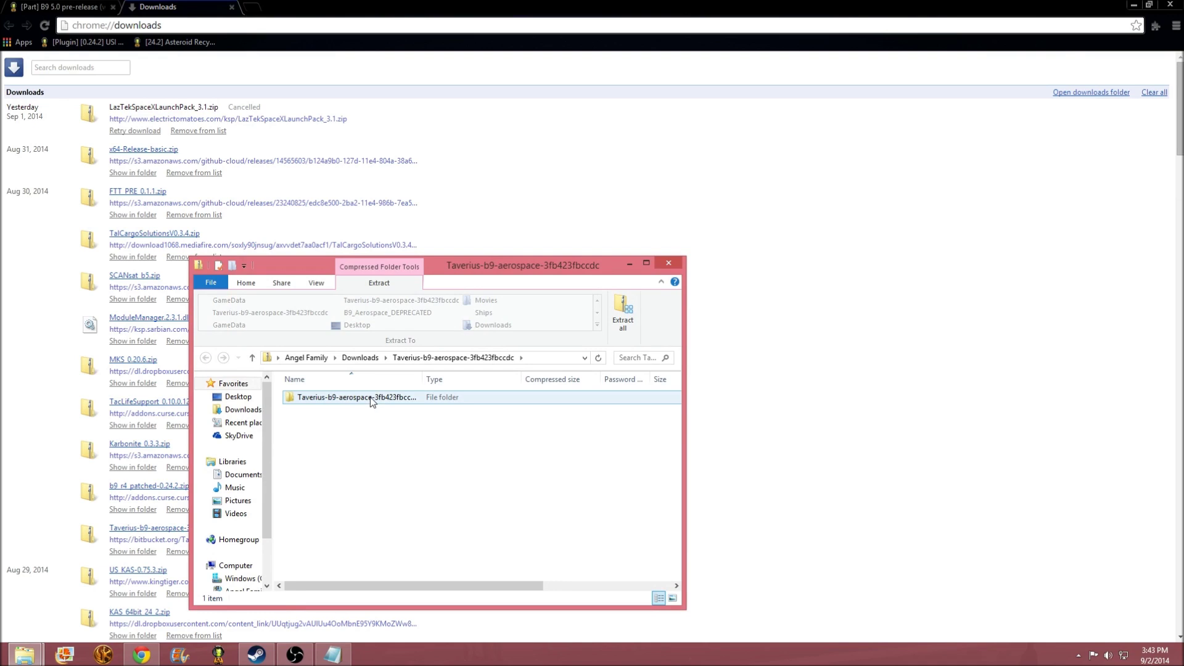
double_click(370, 400)
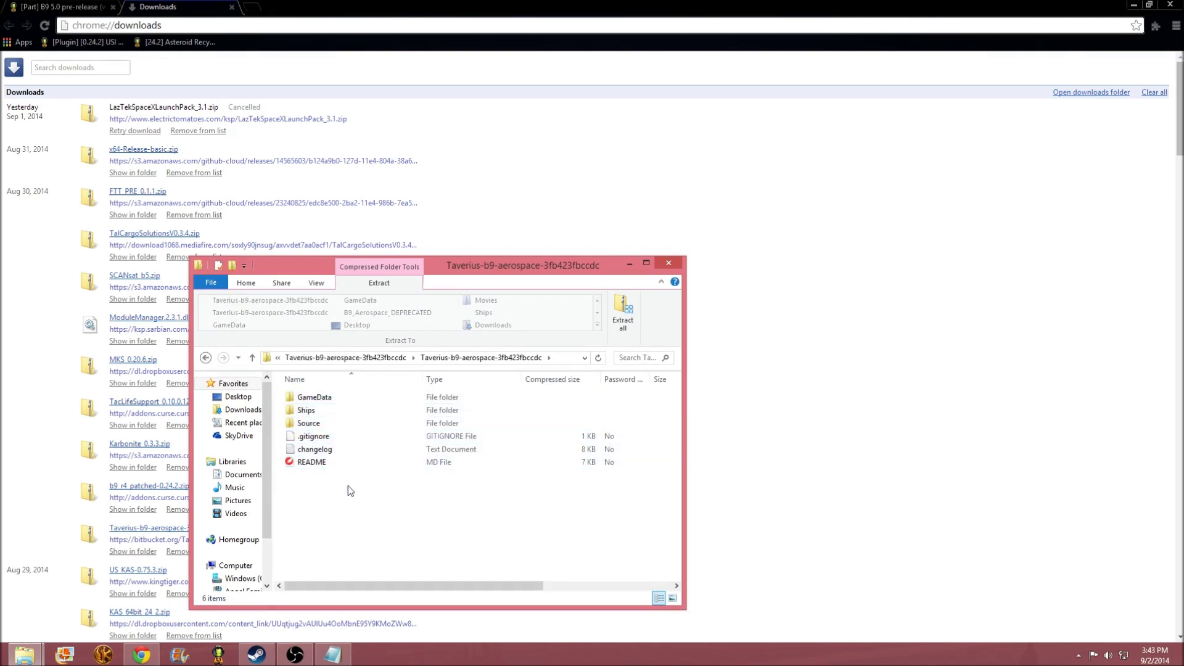
double_click(338, 408)
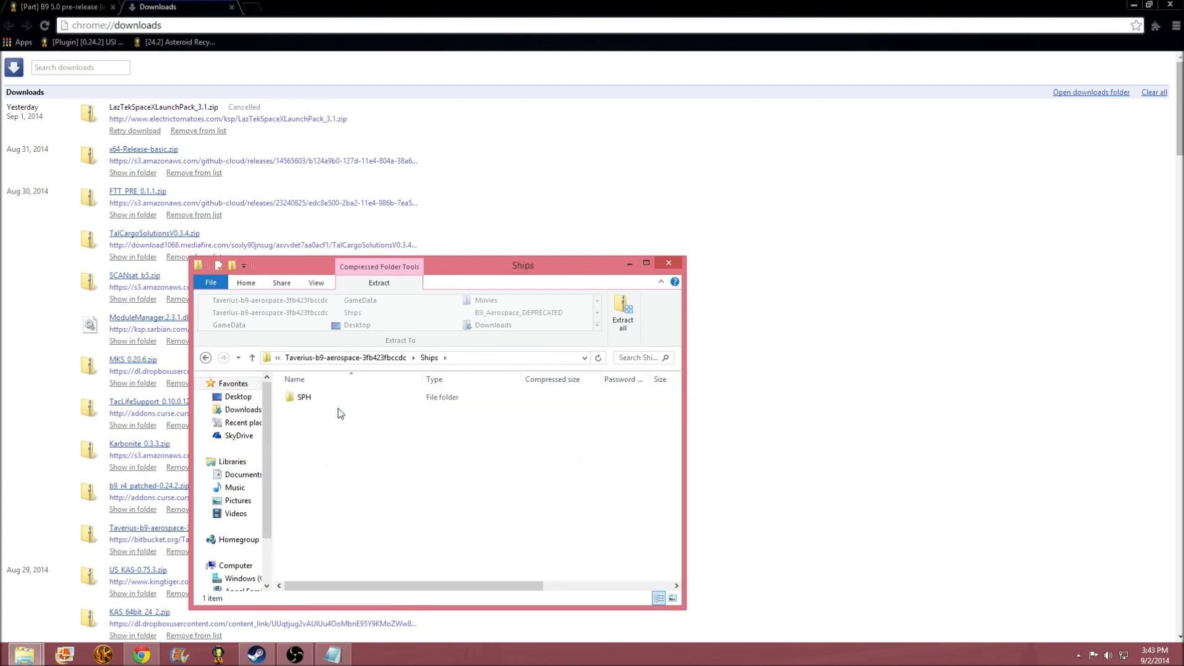
double_click(334, 397)
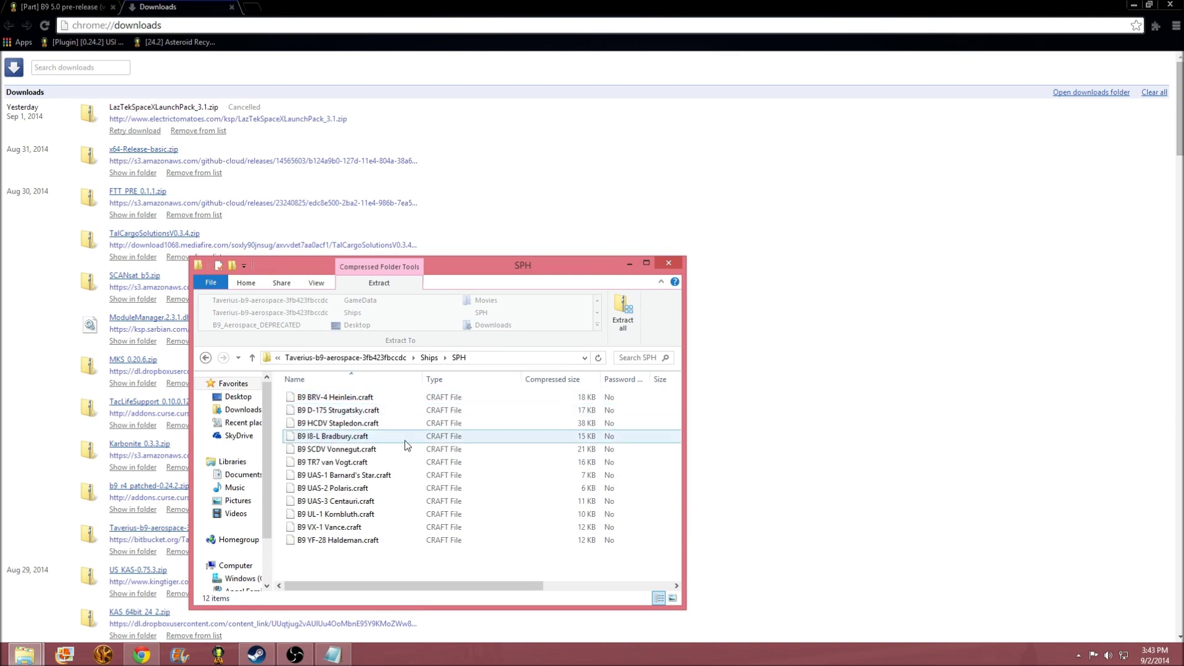
click(205, 358)
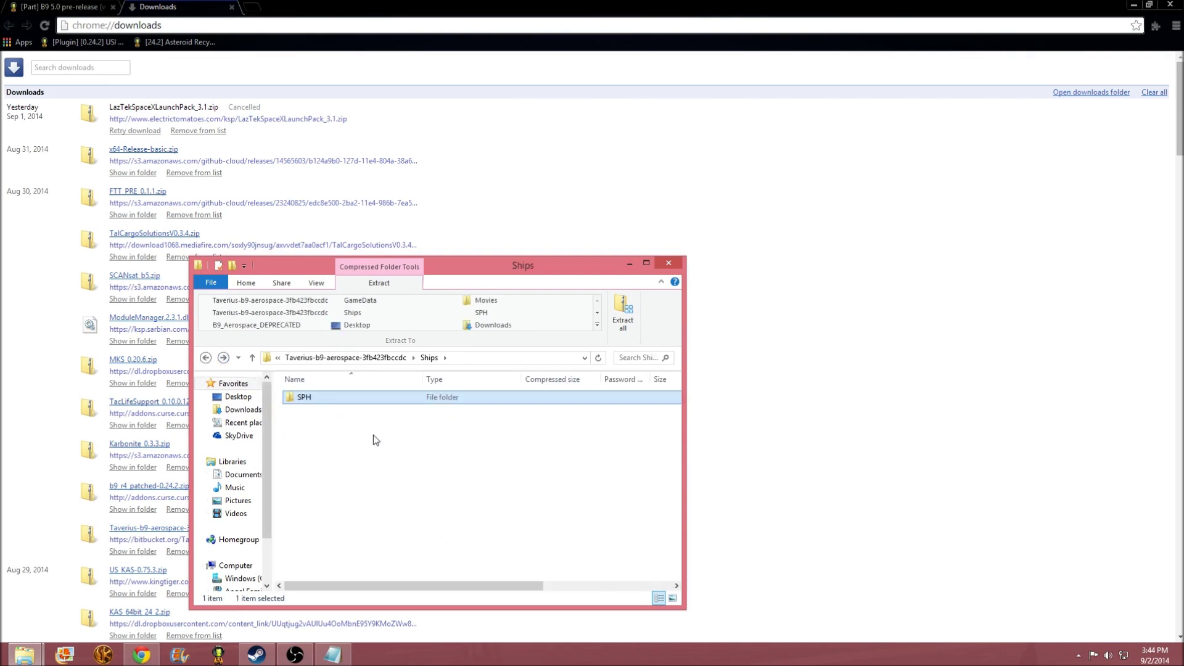
click(206, 358)
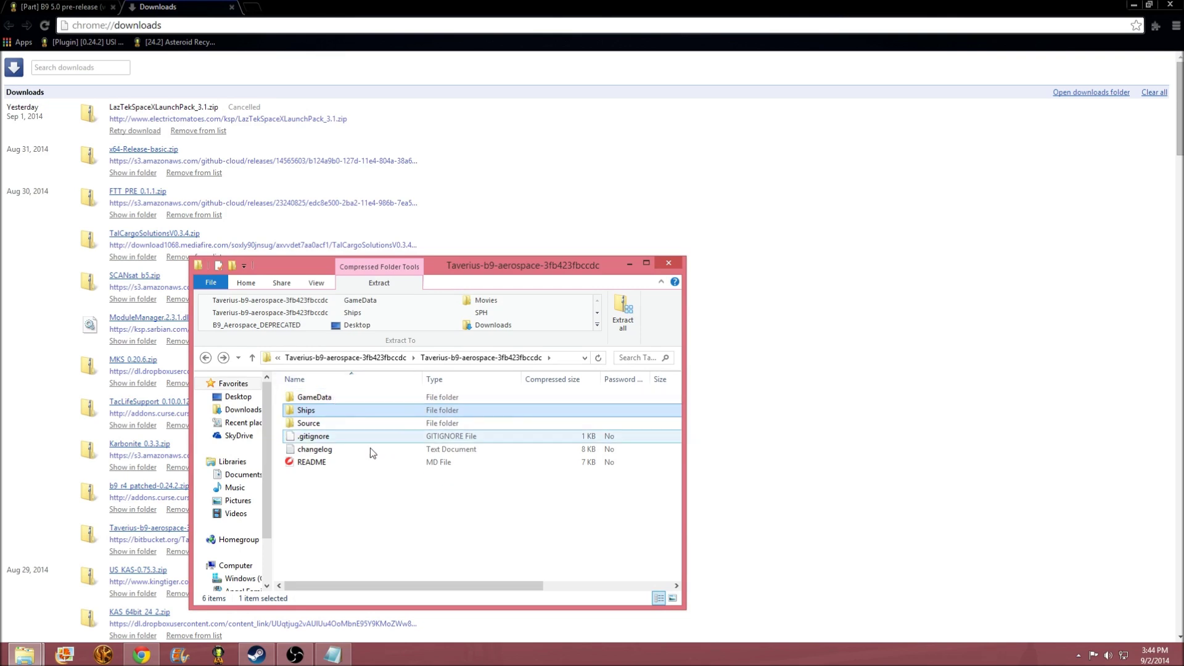
Step: Open the archive's GameData folder, minimize it, and close Chrome's Downloads tab
double_click(328, 399)
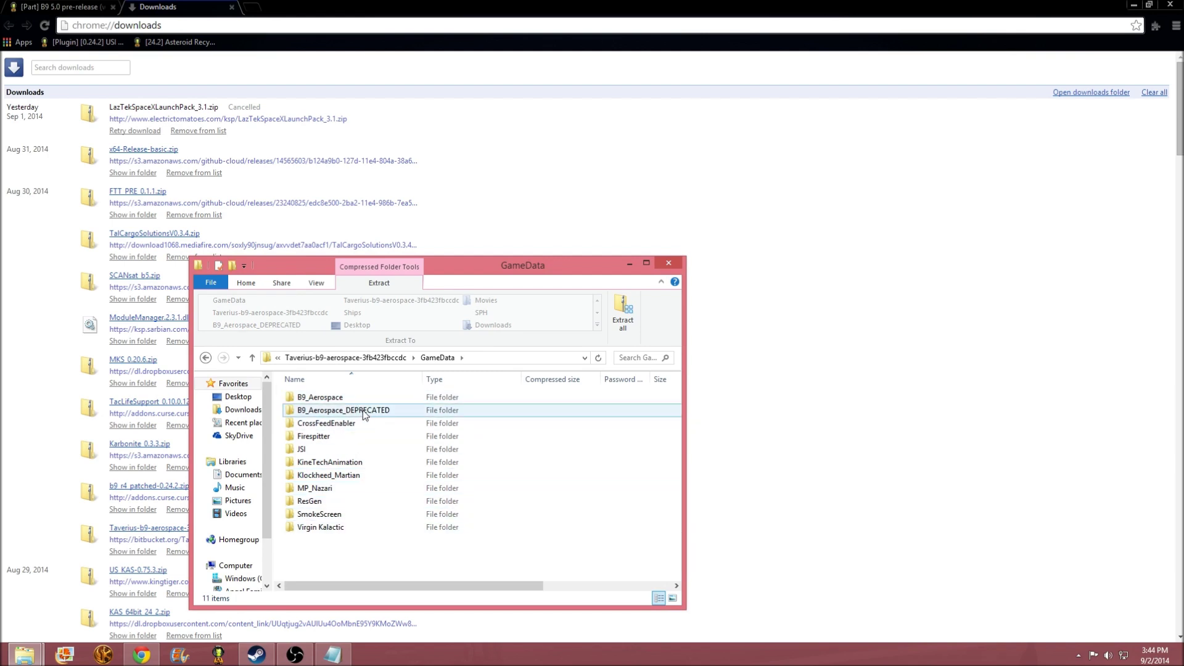
click(630, 264)
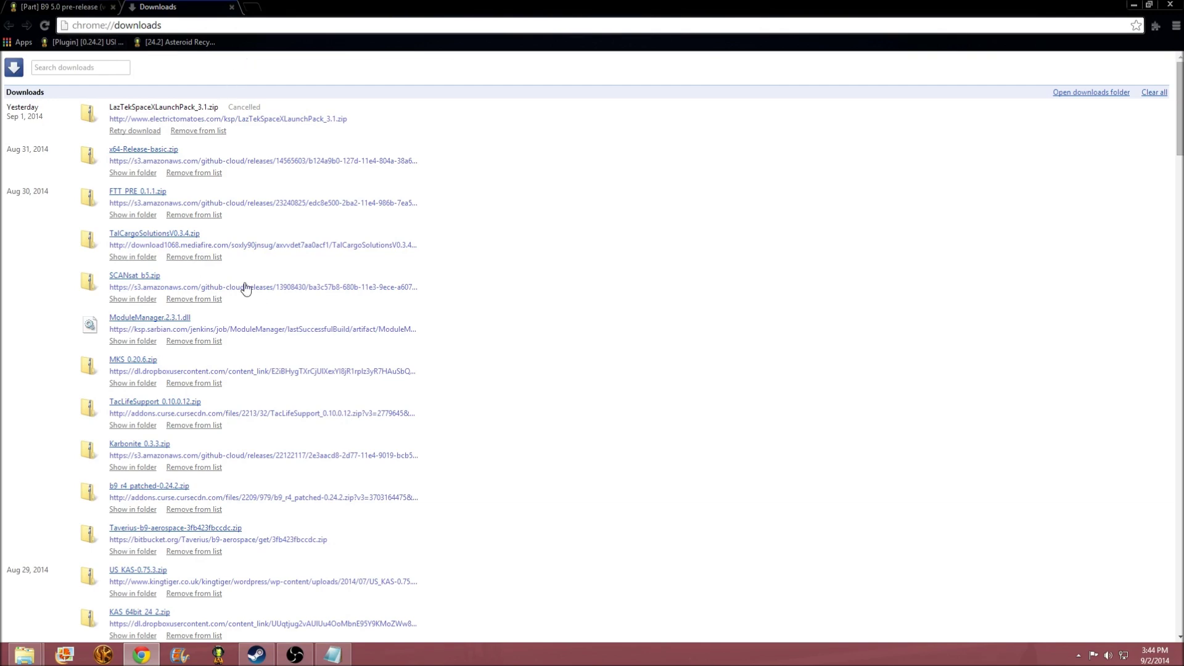
click(231, 7)
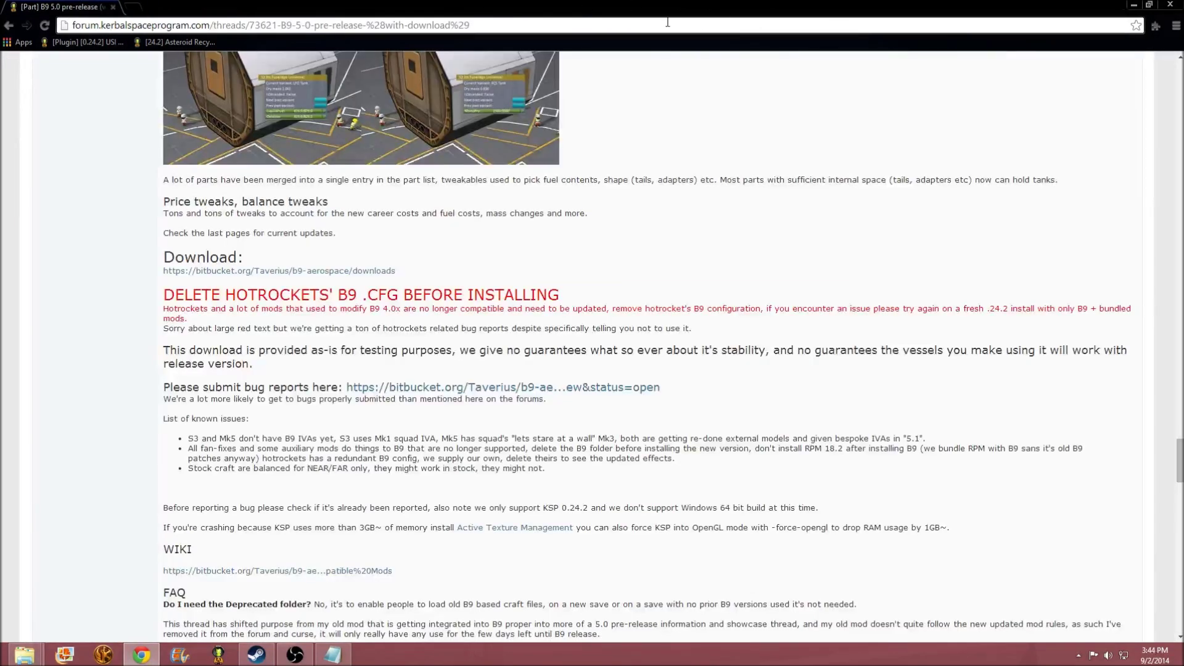
Step: Close Chrome and restore the archive's GameData window, moving it up and right
click(1178, 4)
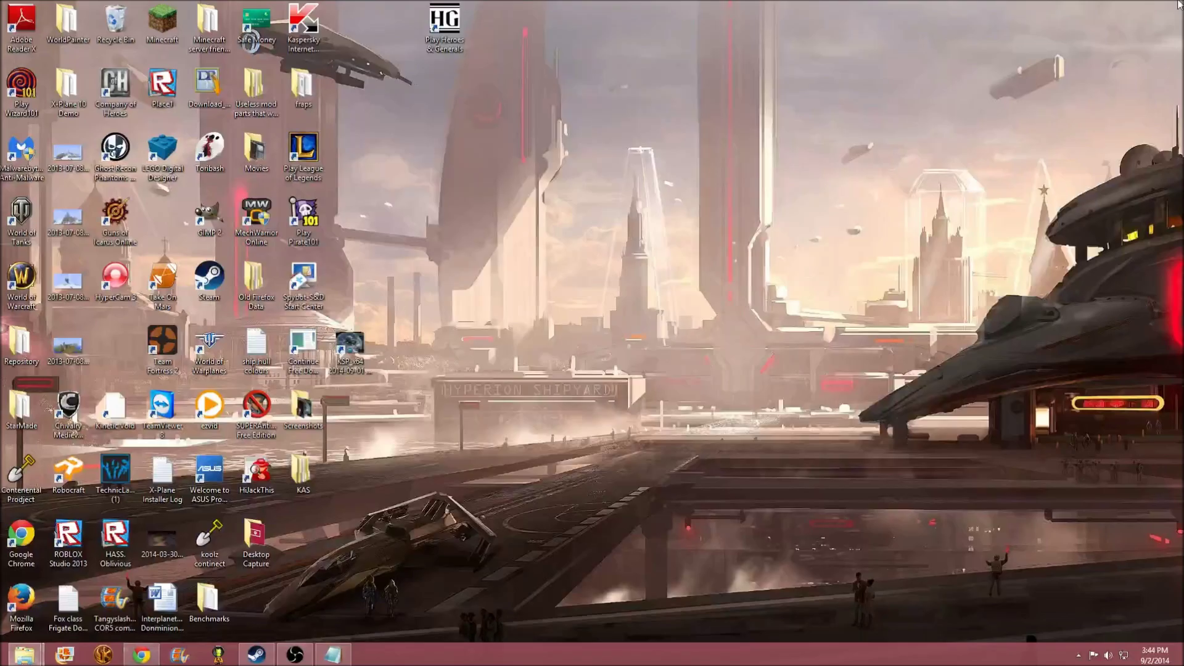
mouse_move(25, 653)
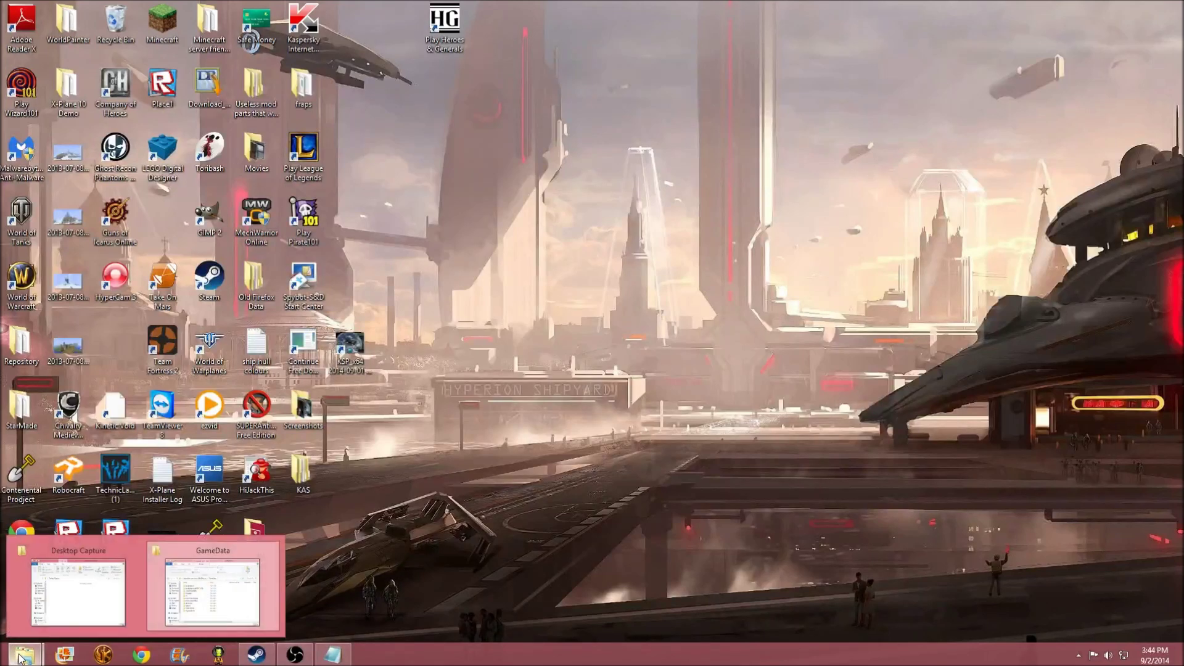
mouse_move(205, 592)
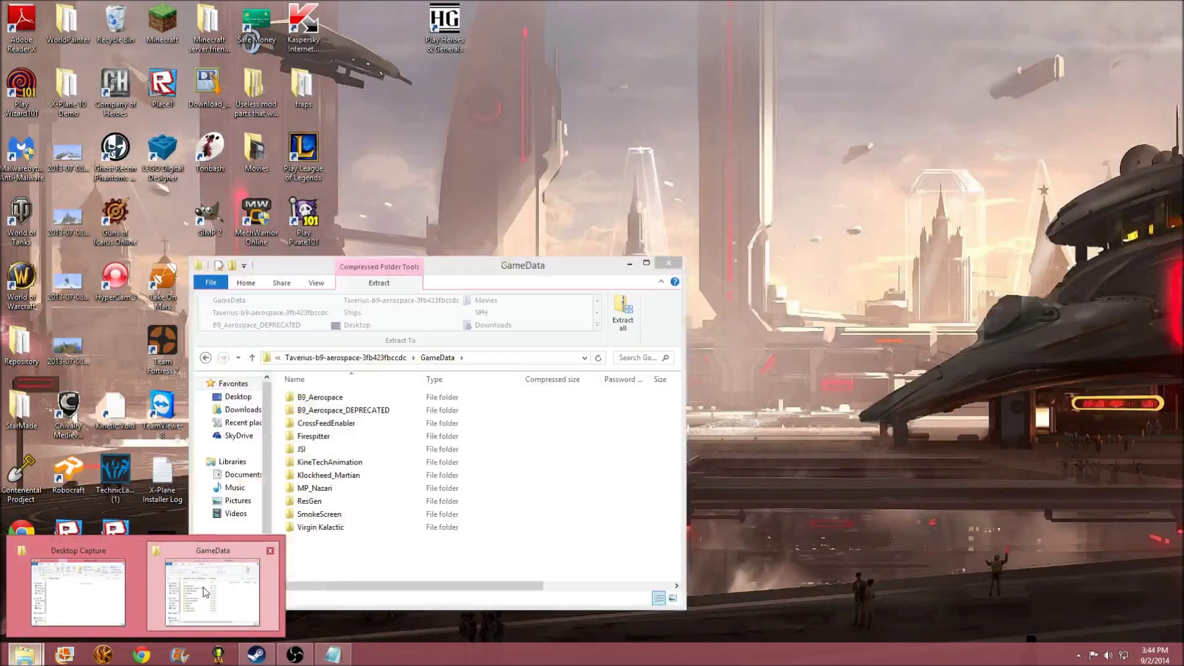
click(23, 659)
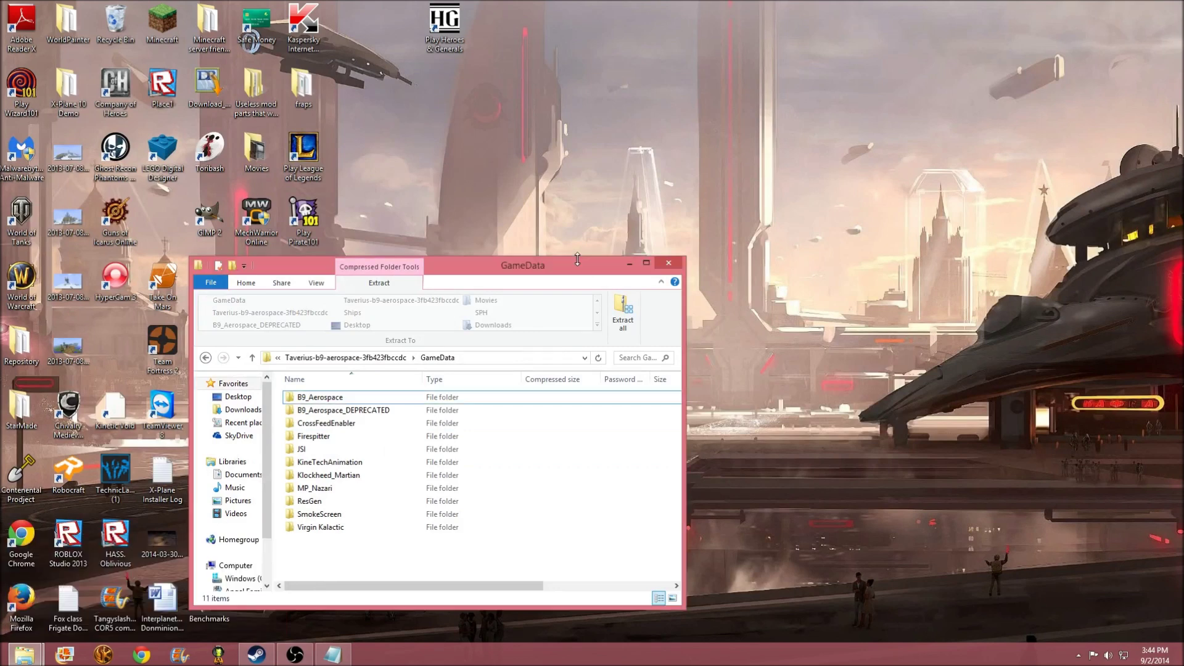
drag(568, 272, 867, 230)
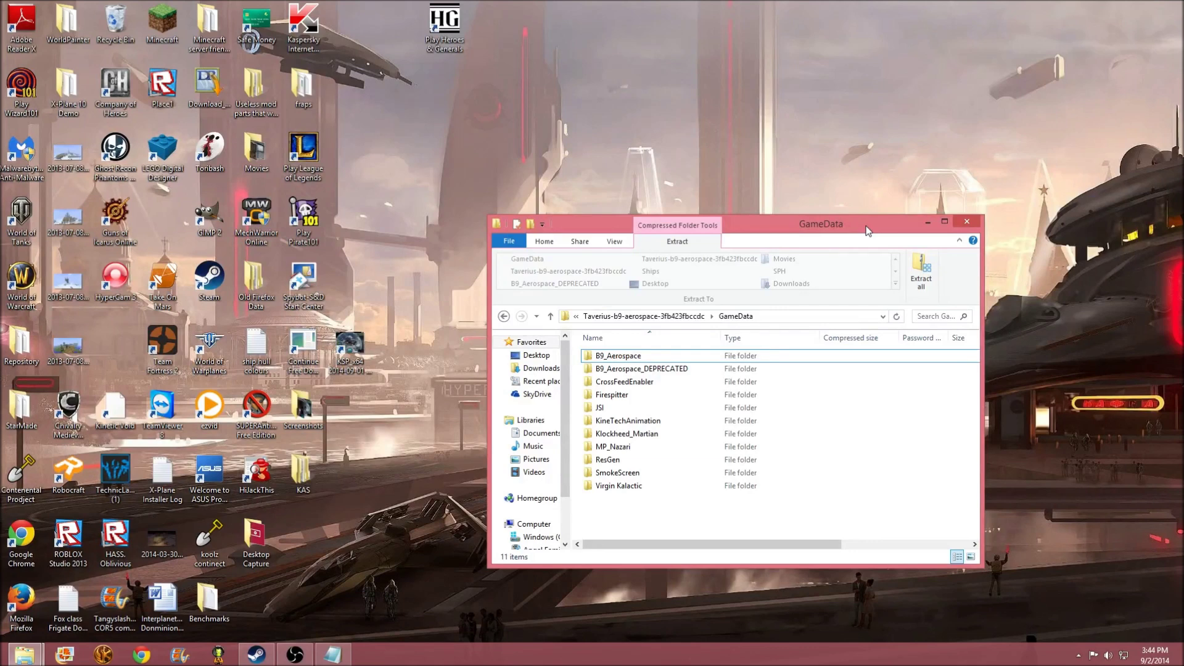
Step: Select the B9_Aerospace folder, minimize the GameData window, and bring up the Steam library
click(621, 358)
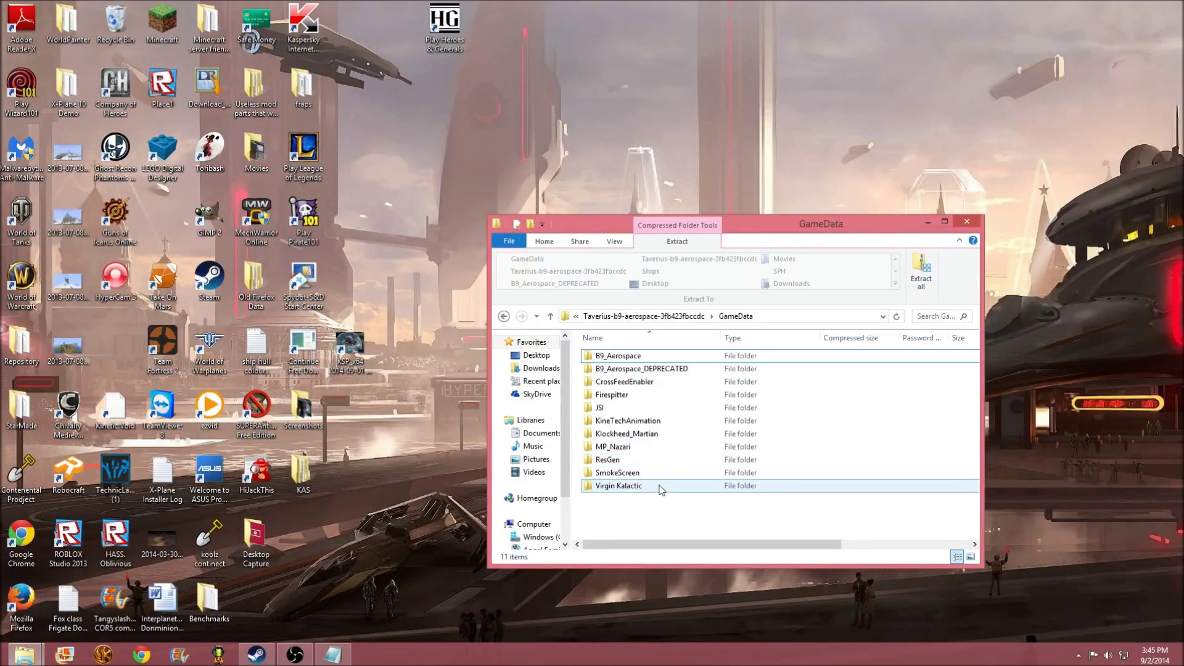
click(927, 221)
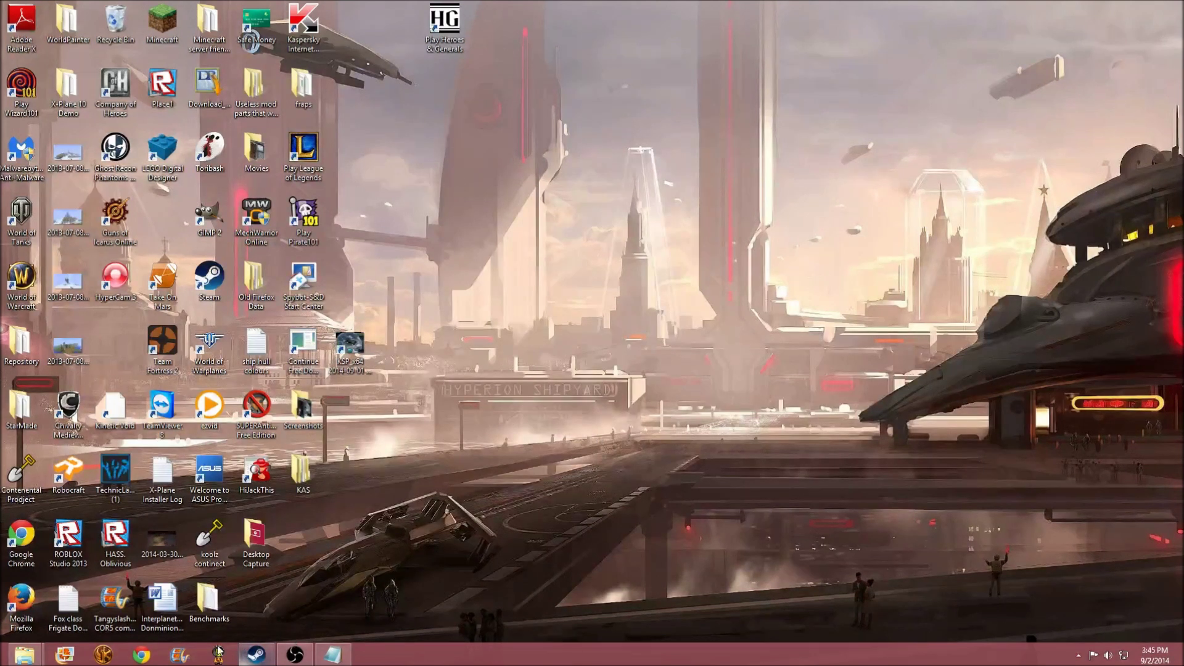
click(249, 657)
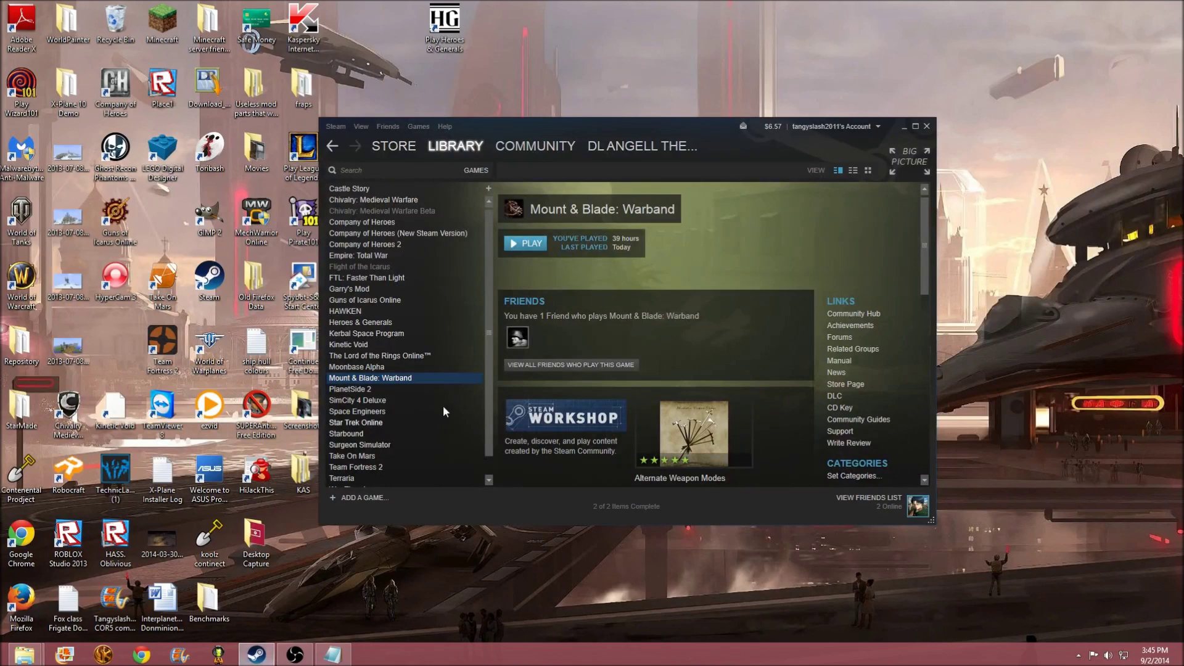
Step: Browse Kerbal Space Program's local files via its Steam Properties, then close the dialog
click(372, 336)
right_click(372, 336)
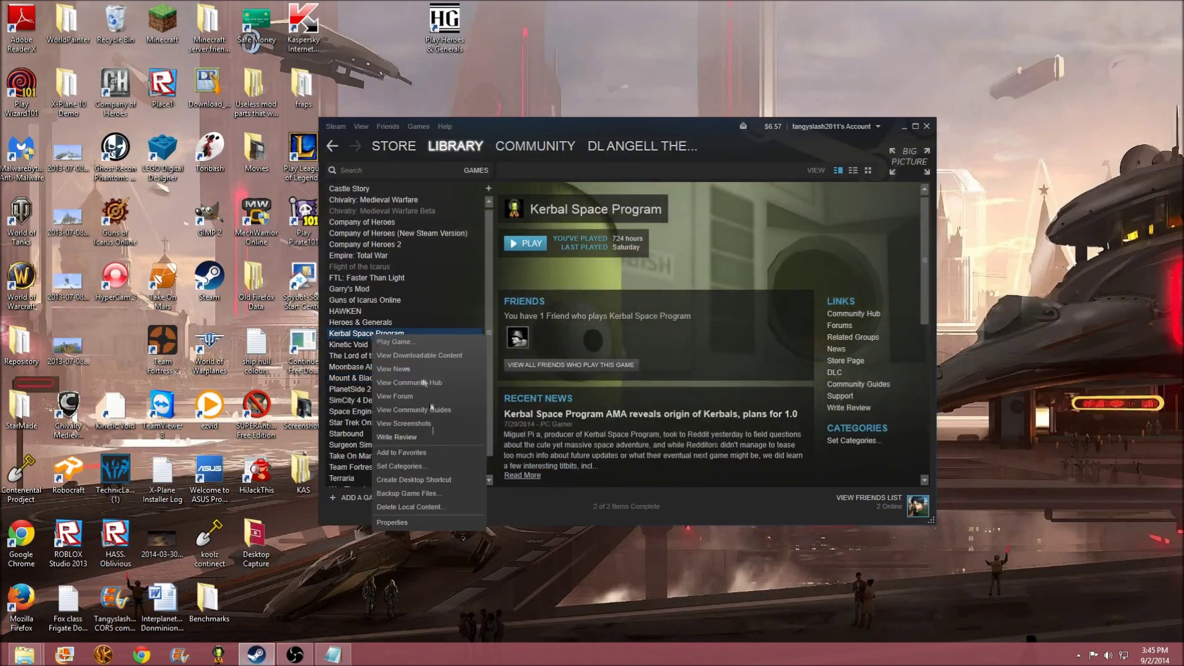
click(416, 529)
click(481, 206)
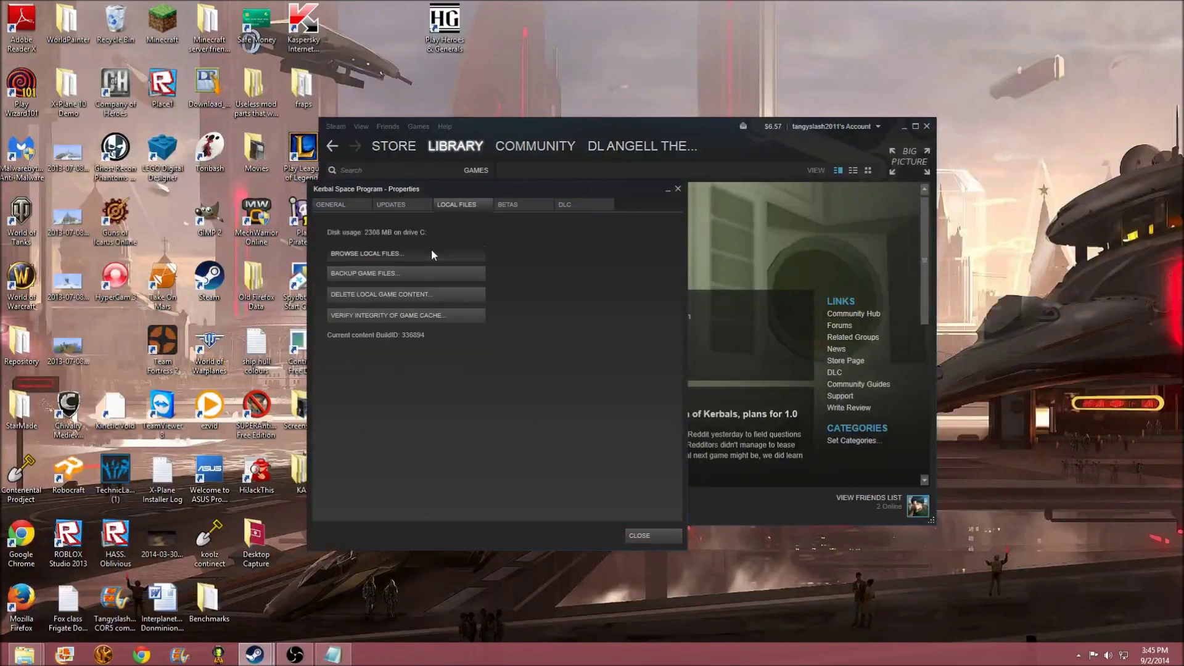
click(471, 253)
click(677, 189)
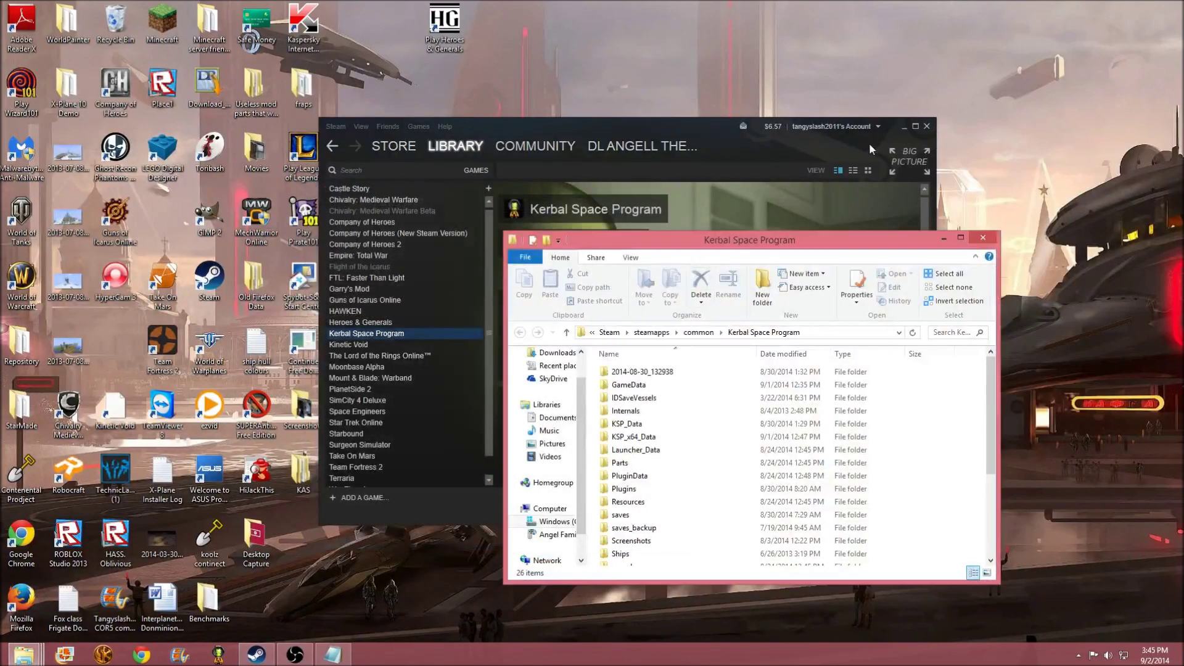
Step: Minimize Steam and look through the KSP install folder, selecting KSP_x64 and KSP
click(904, 126)
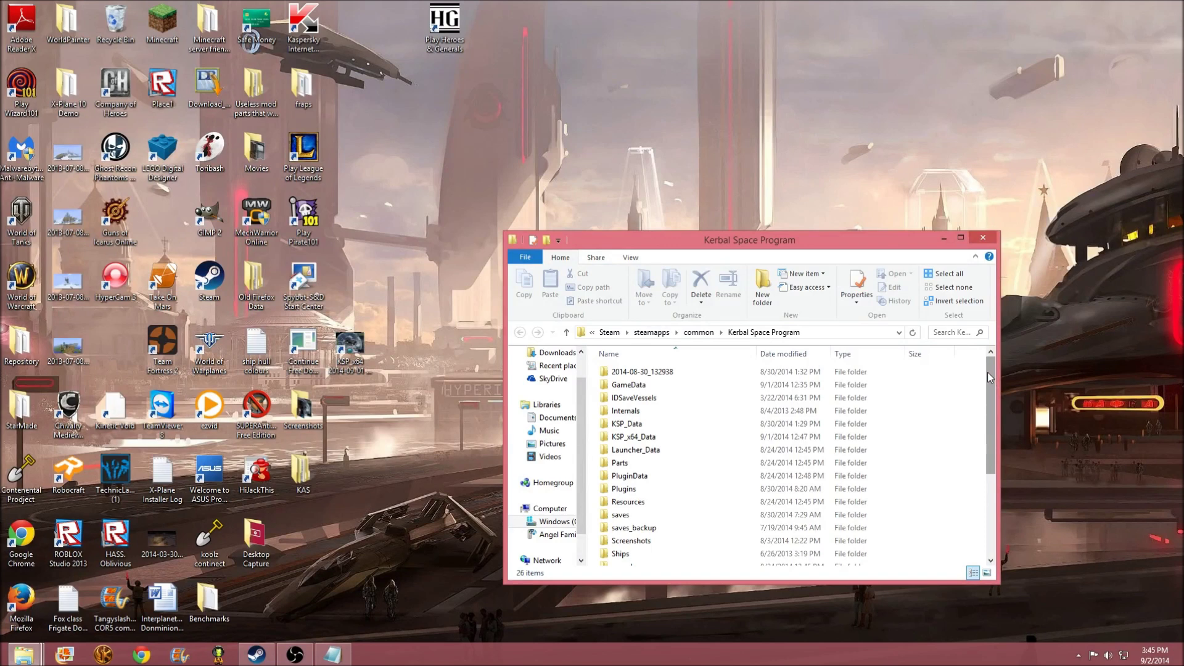
drag(986, 372, 984, 478)
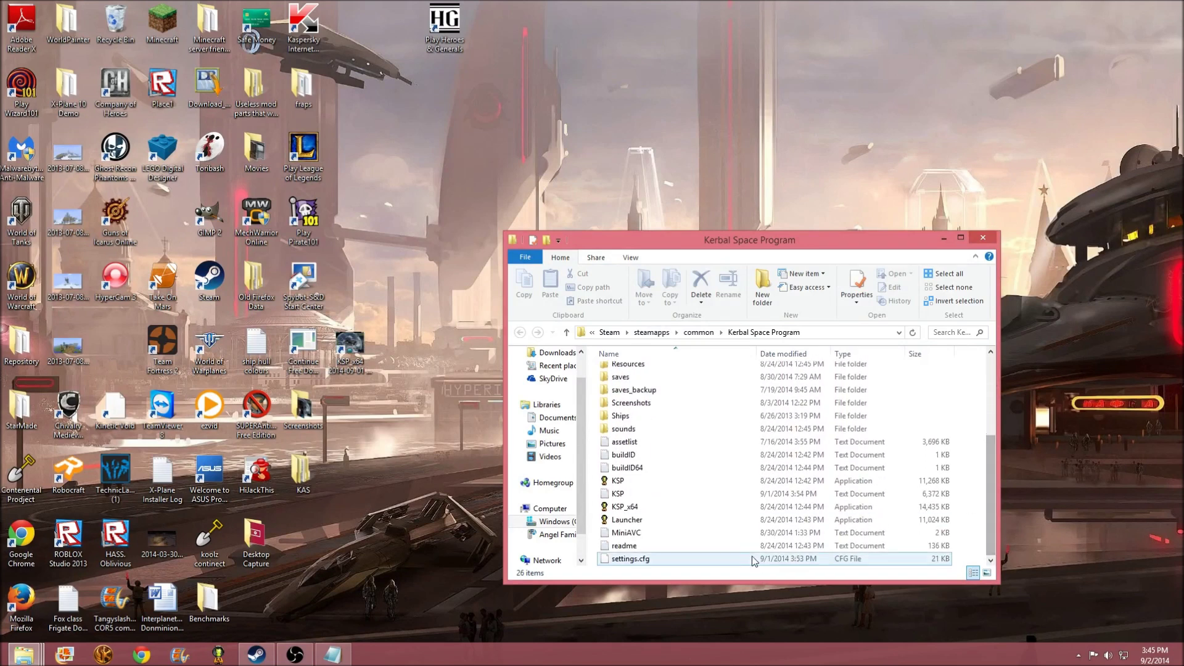
click(638, 508)
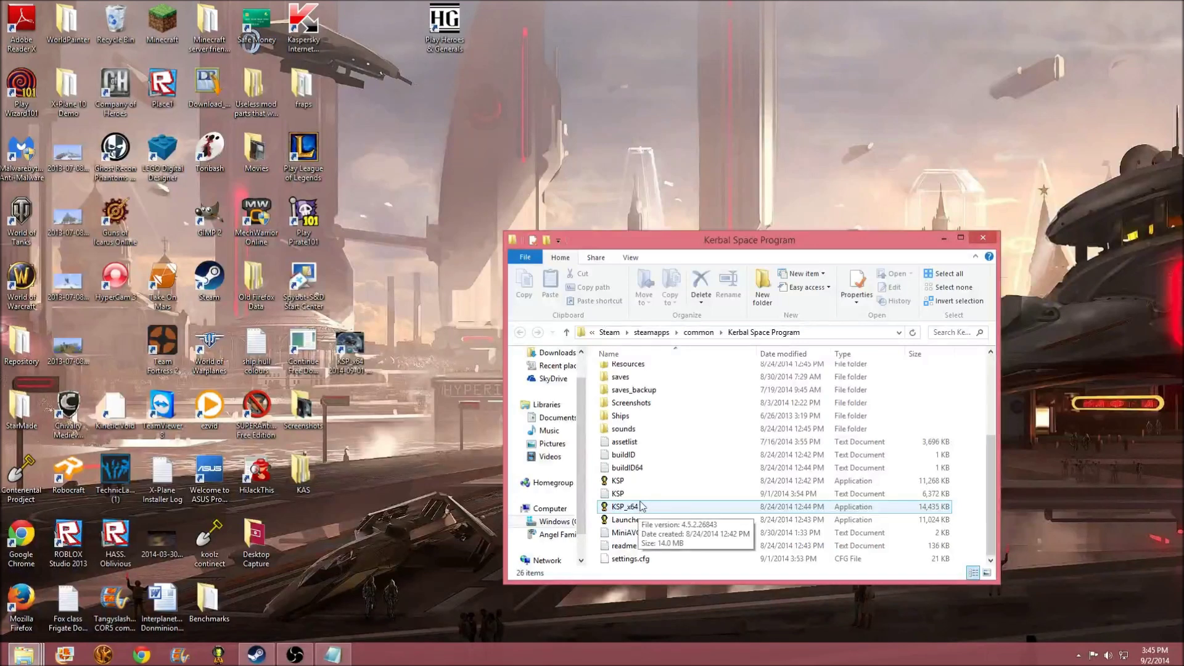
click(642, 494)
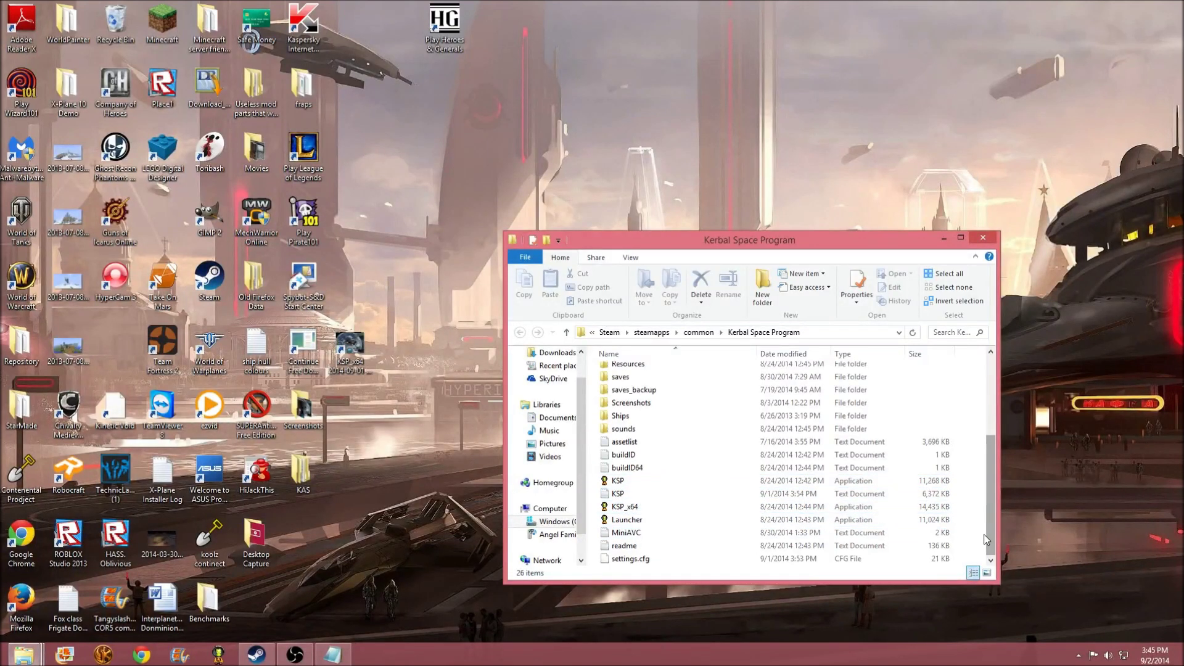
drag(985, 540, 986, 449)
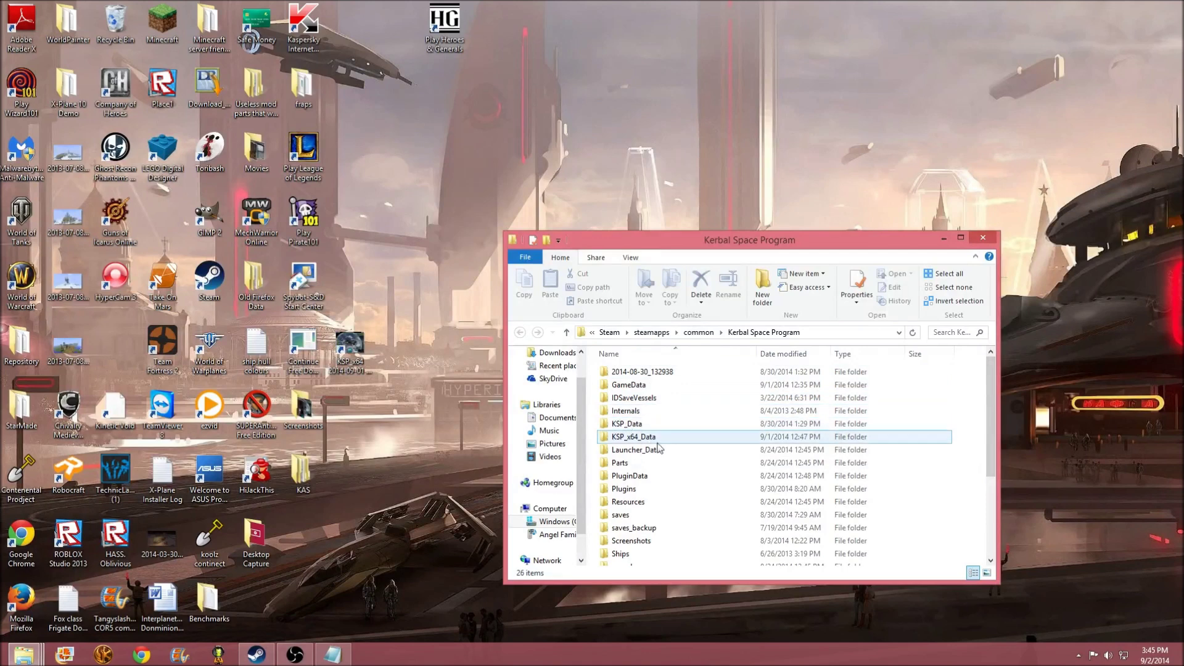
Step: Open the game's GameData folder and scroll through its contents
double_click(629, 384)
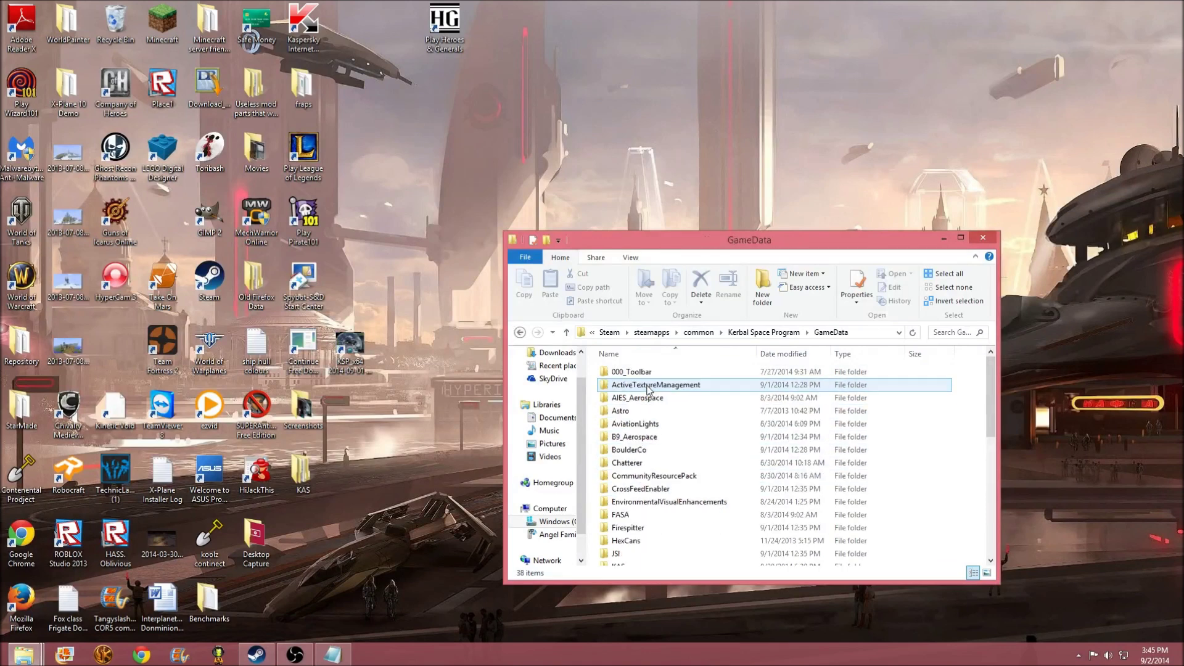
scroll(671, 444, down, 7)
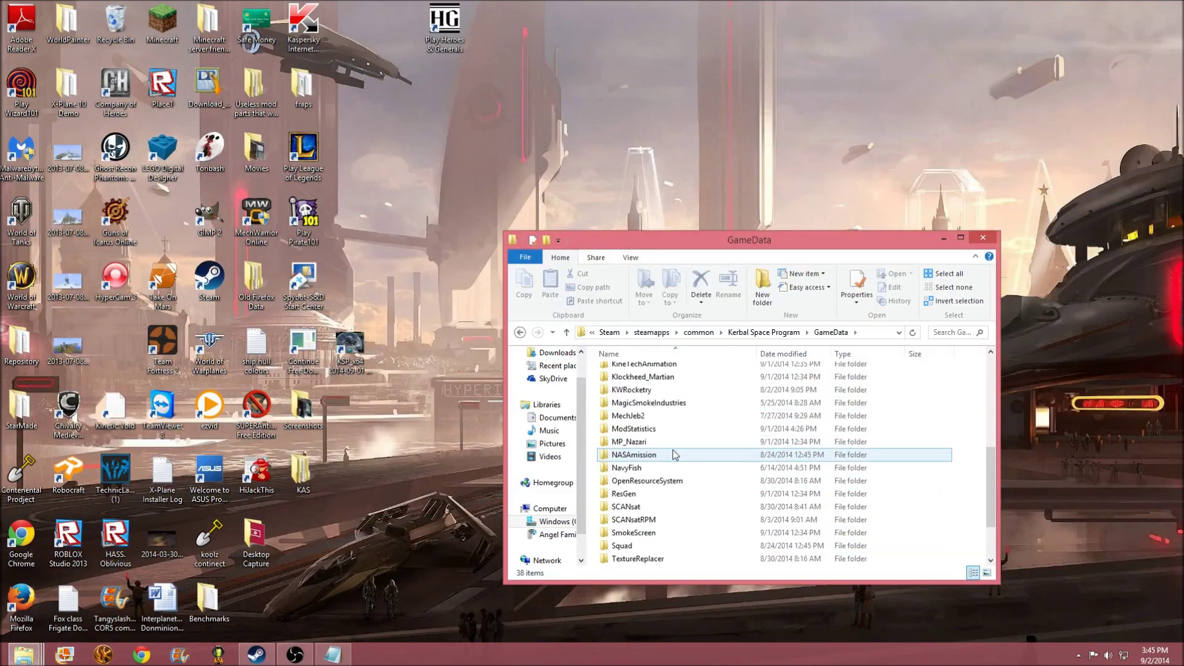
scroll(675, 455, up, 7)
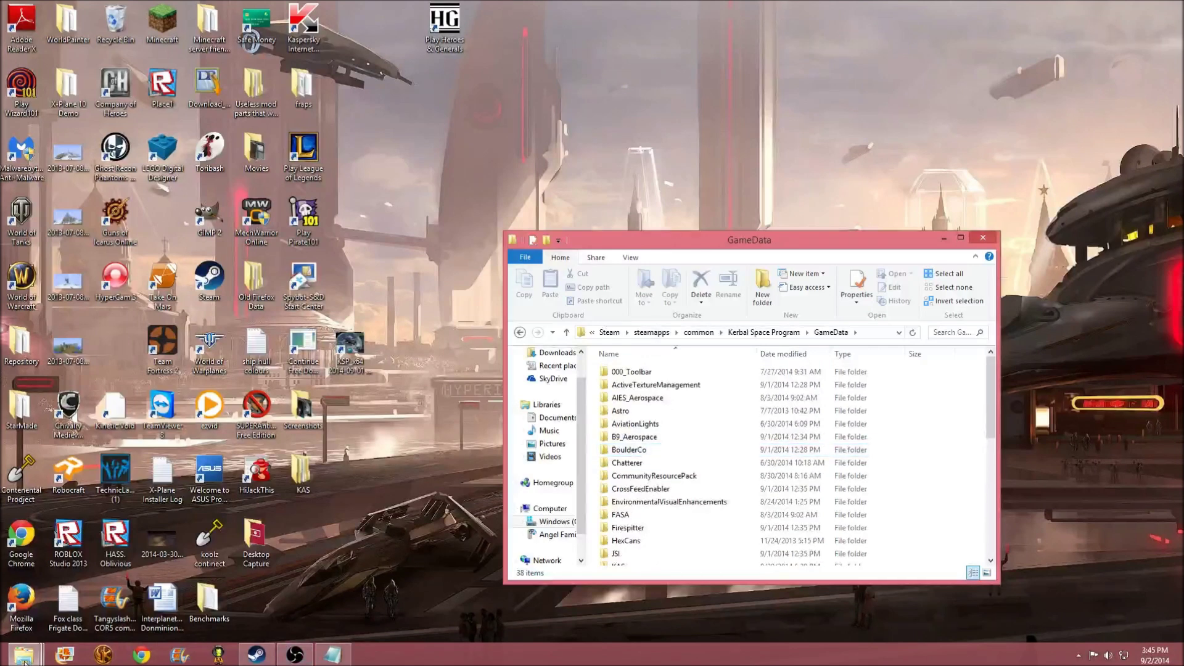
Step: Bring the B9 archive's GameData window forward and arrange it beside the game's GameData window
click(23, 655)
click(179, 608)
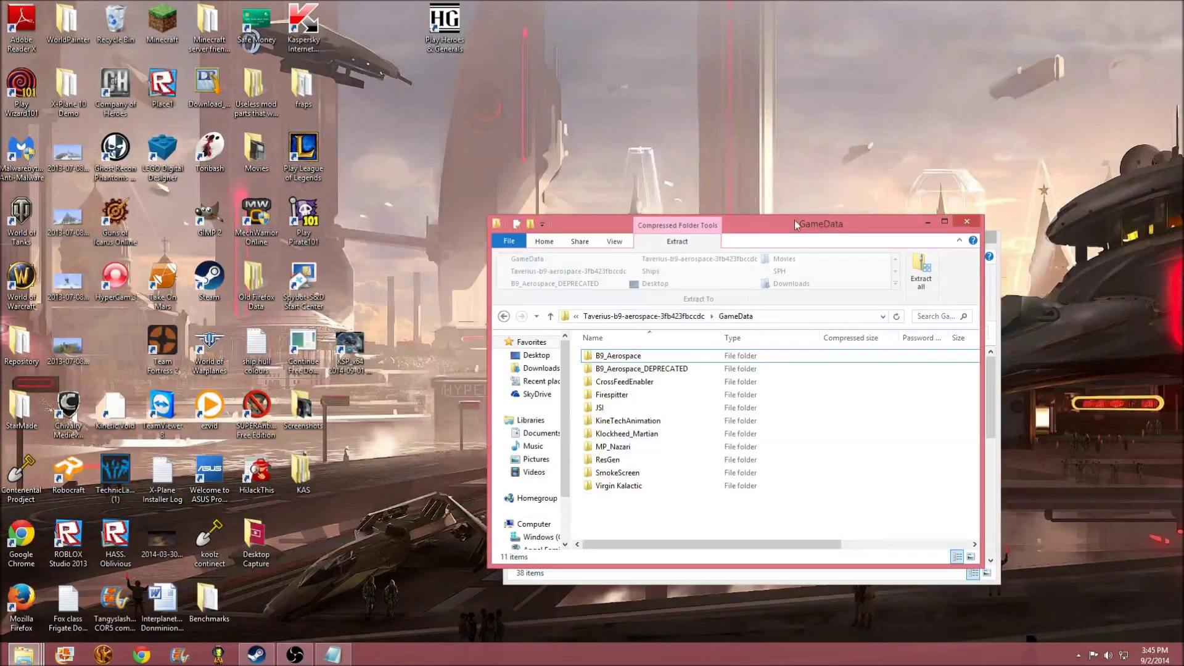
drag(795, 225, 317, 250)
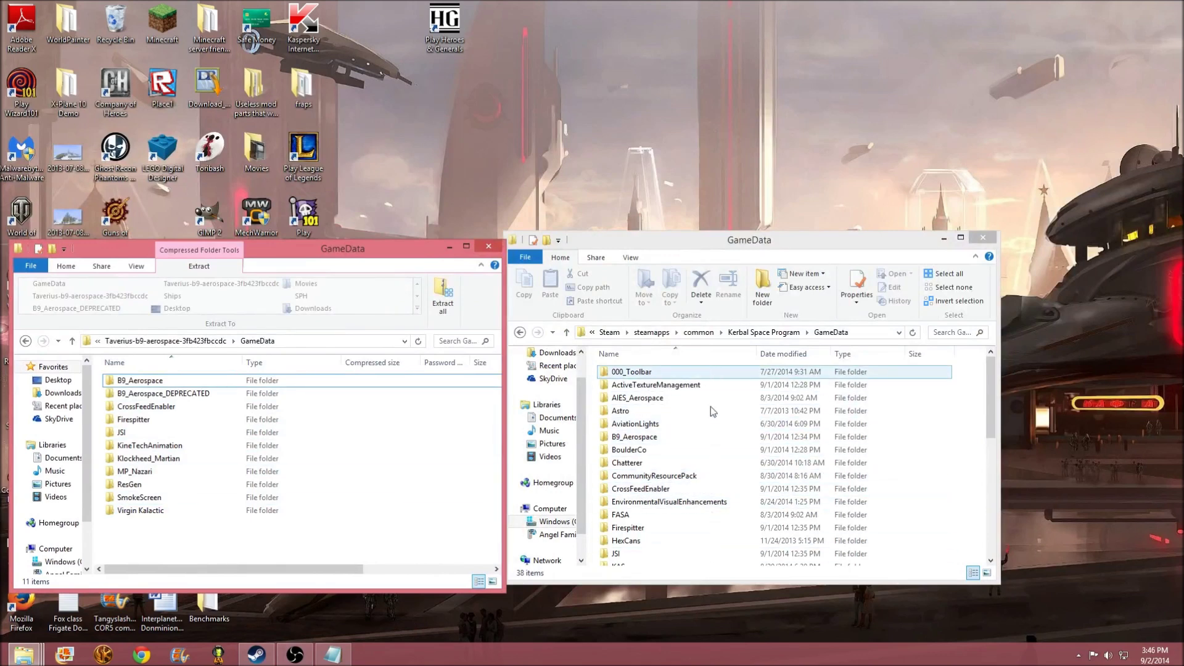
click(489, 246)
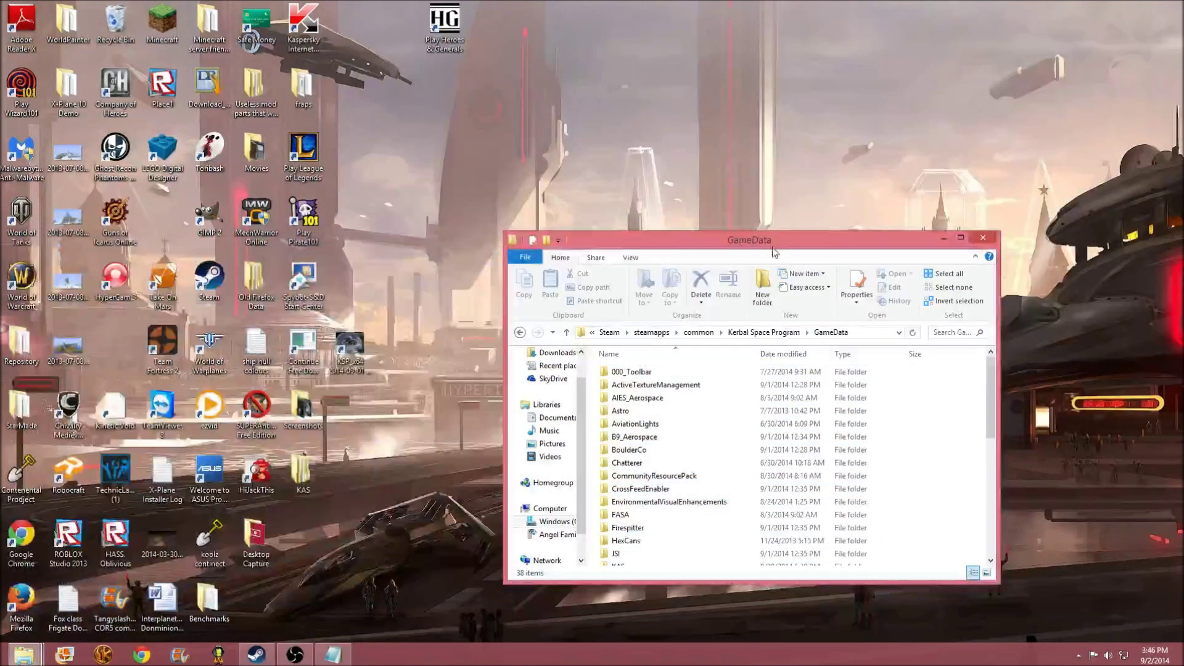
drag(773, 247, 836, 249)
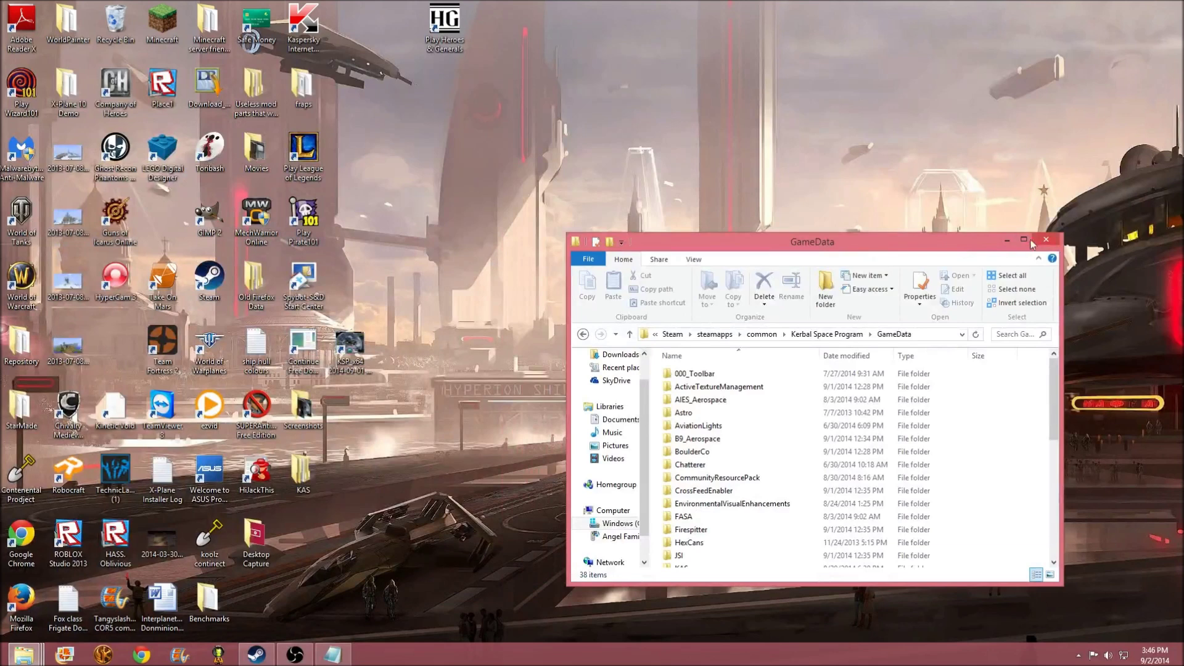
Step: Restore the B9 zip's GameData window from the taskbar again and close it
click(1007, 240)
mouse_move(26, 657)
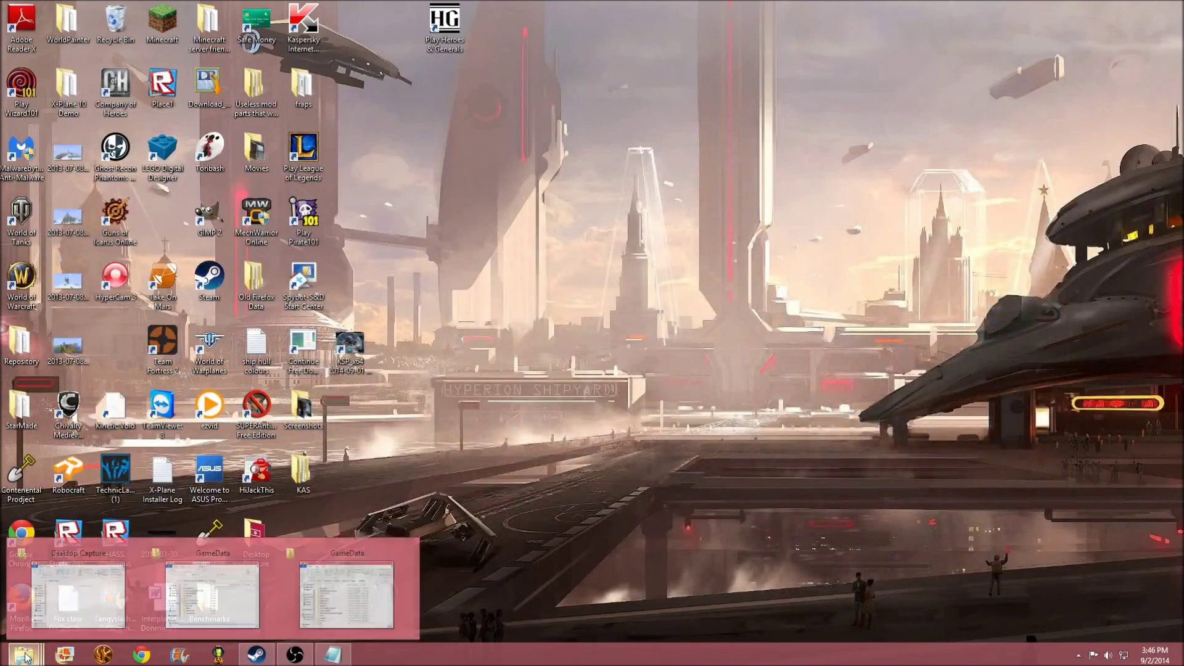
click(212, 595)
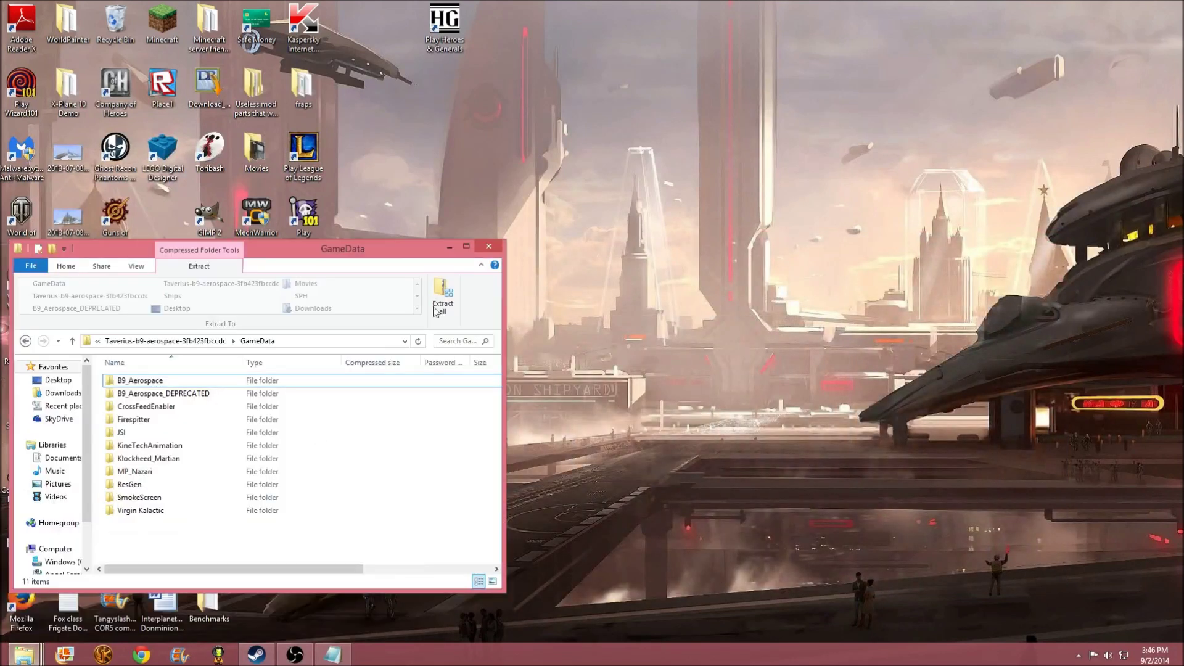
click(492, 250)
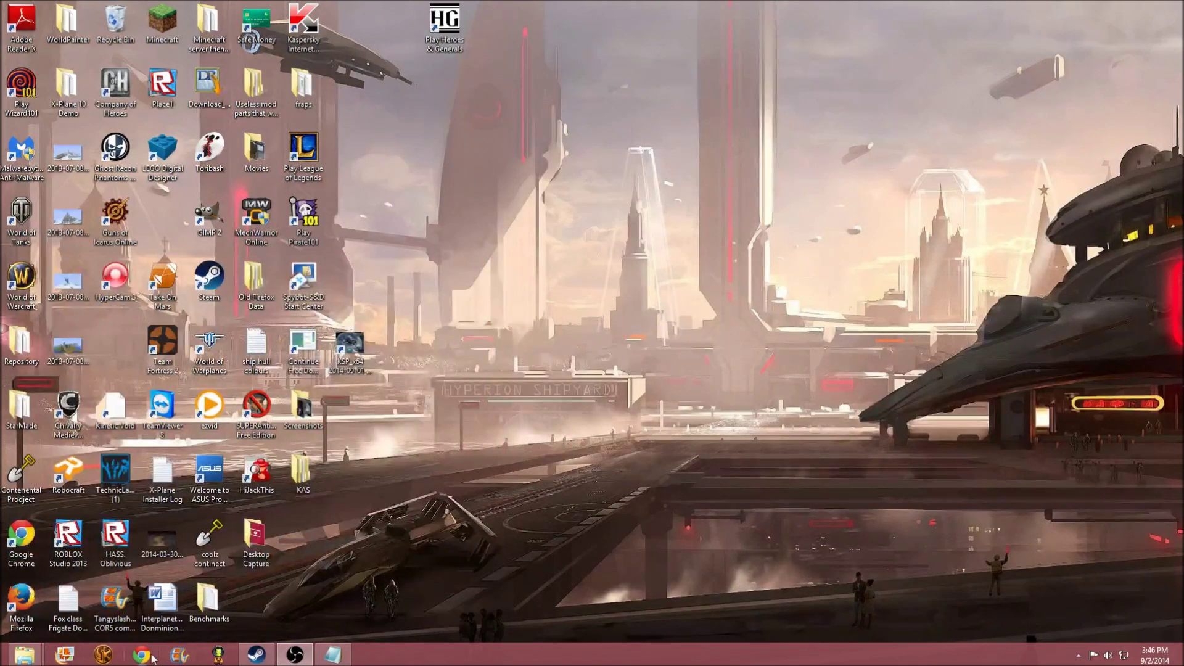
Step: Restore Notepad and place the cursor on the second saved link
click(333, 653)
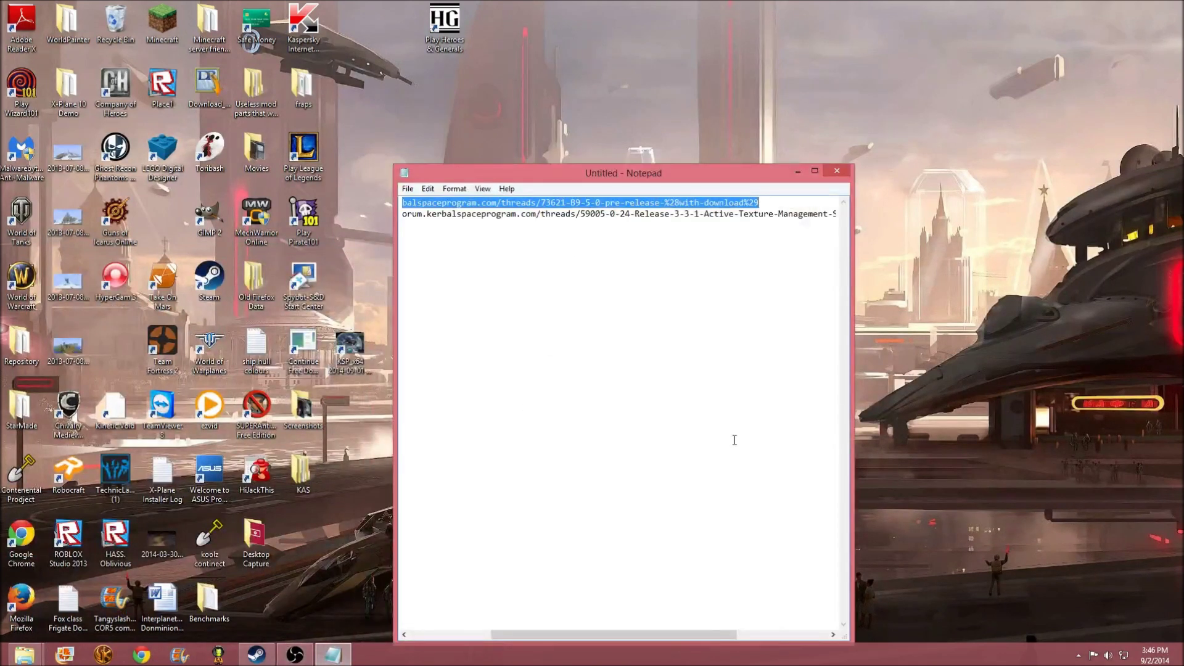
drag(692, 636, 611, 637)
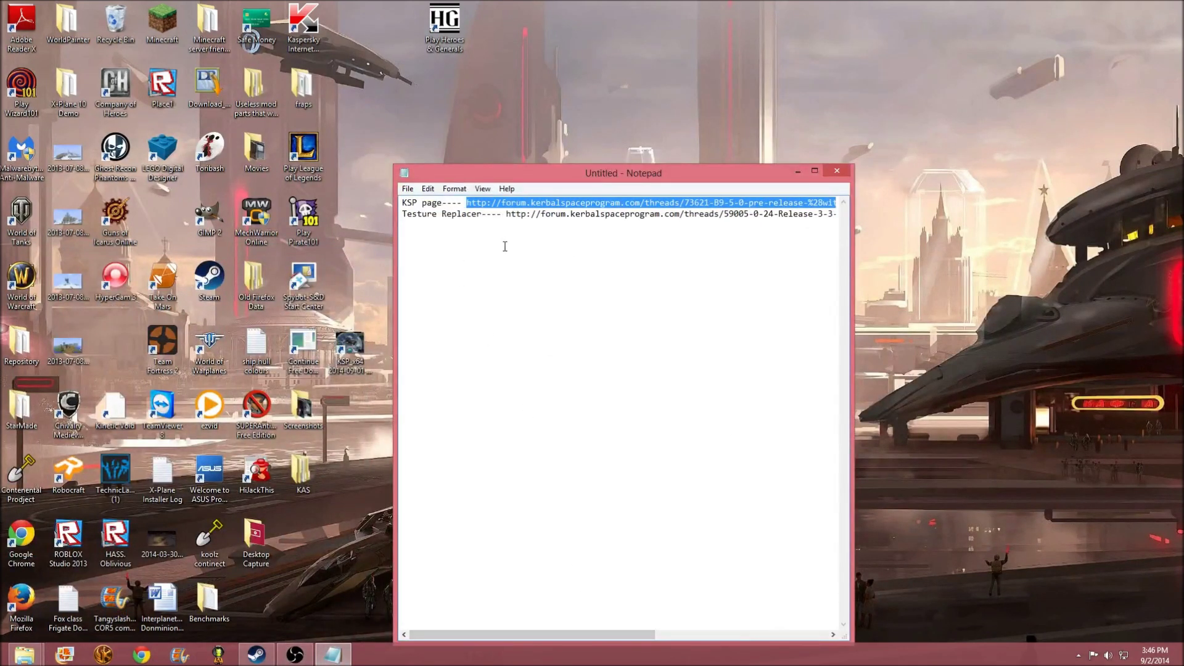
click(506, 216)
double_click(506, 215)
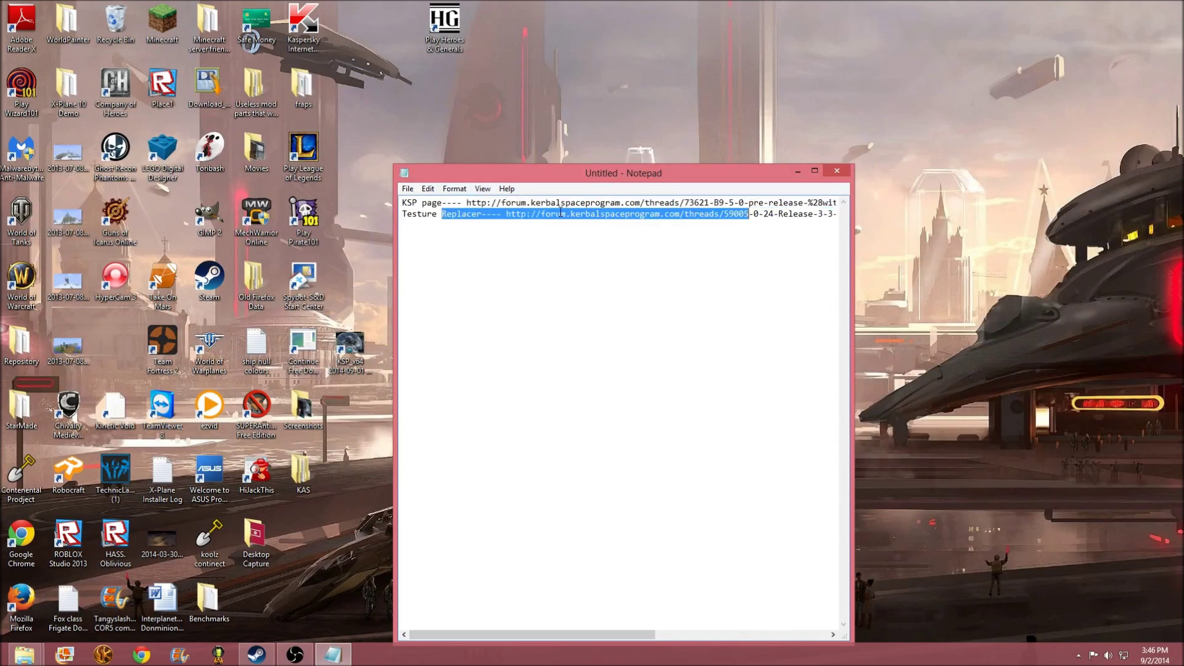
click(515, 214)
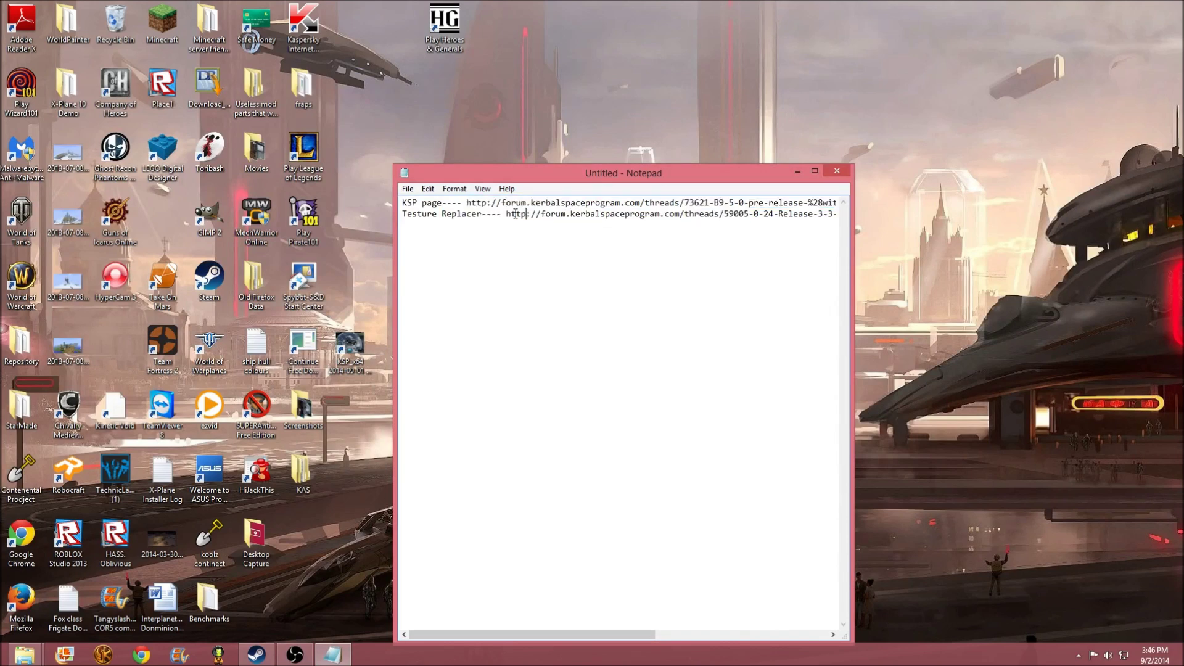
double_click(603, 212)
click(512, 214)
drag(507, 215, 527, 214)
click(528, 215)
Step: Select the full Active Texture Management thread address, copy it, and minimize Notepad
drag(511, 215, 872, 223)
right_click(760, 212)
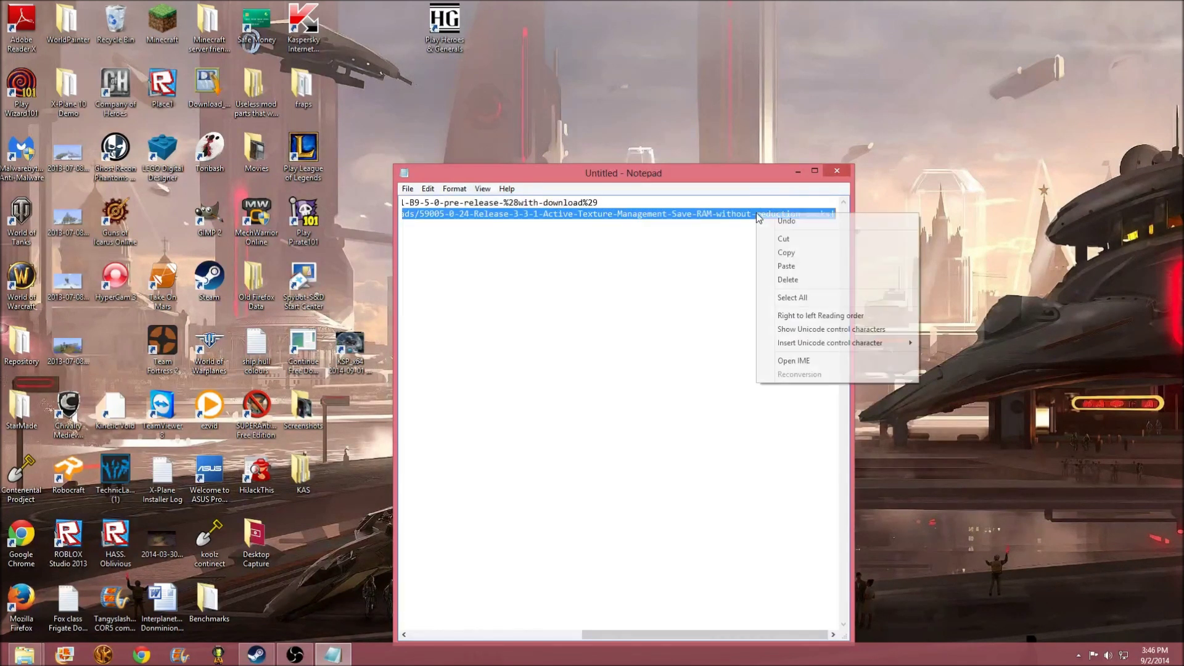
click(787, 252)
click(798, 172)
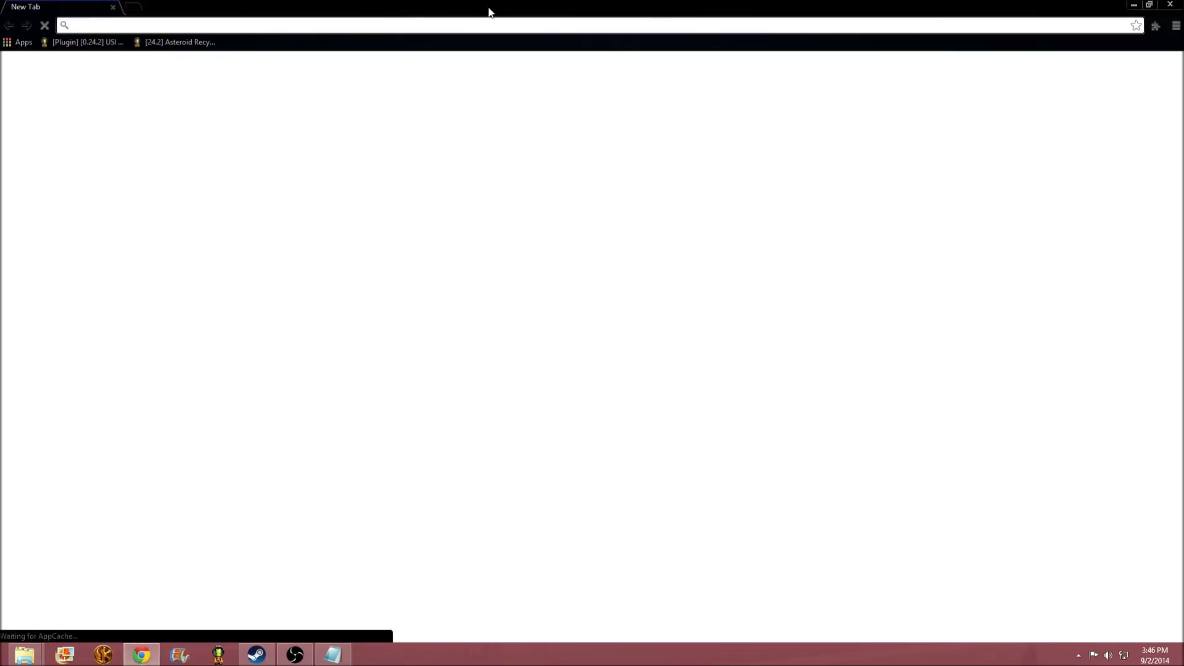
Step: Paste and go to the Active Texture Management thread and scroll through it to the download links
right_click(476, 24)
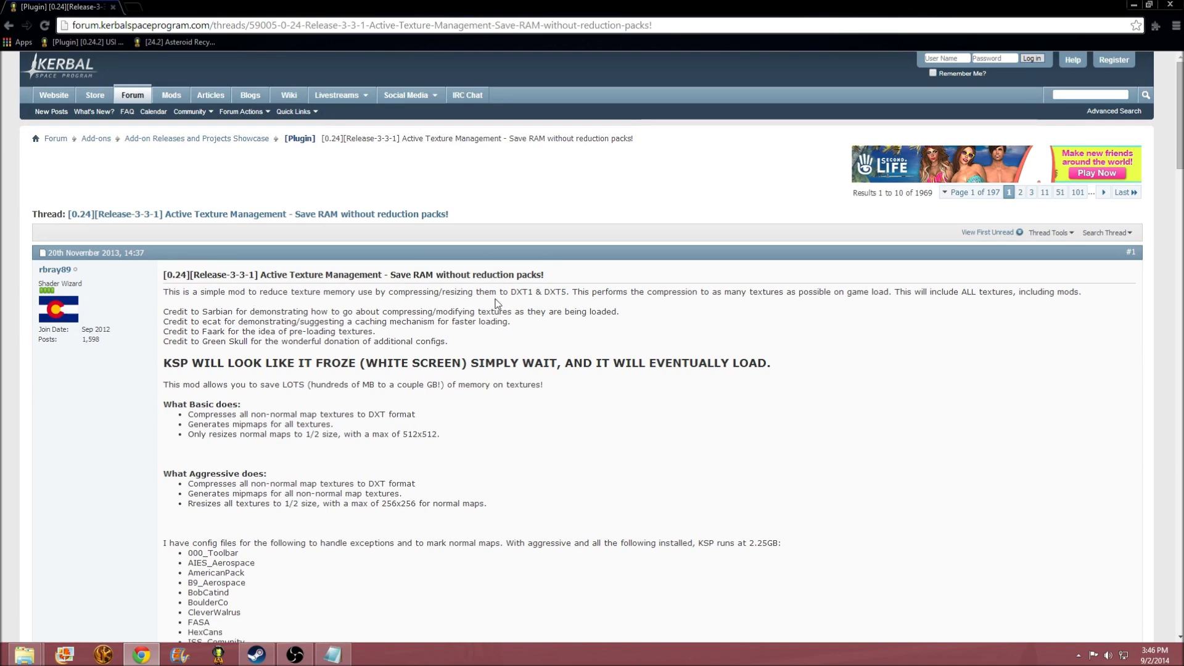
scroll(185, 386, down, 5)
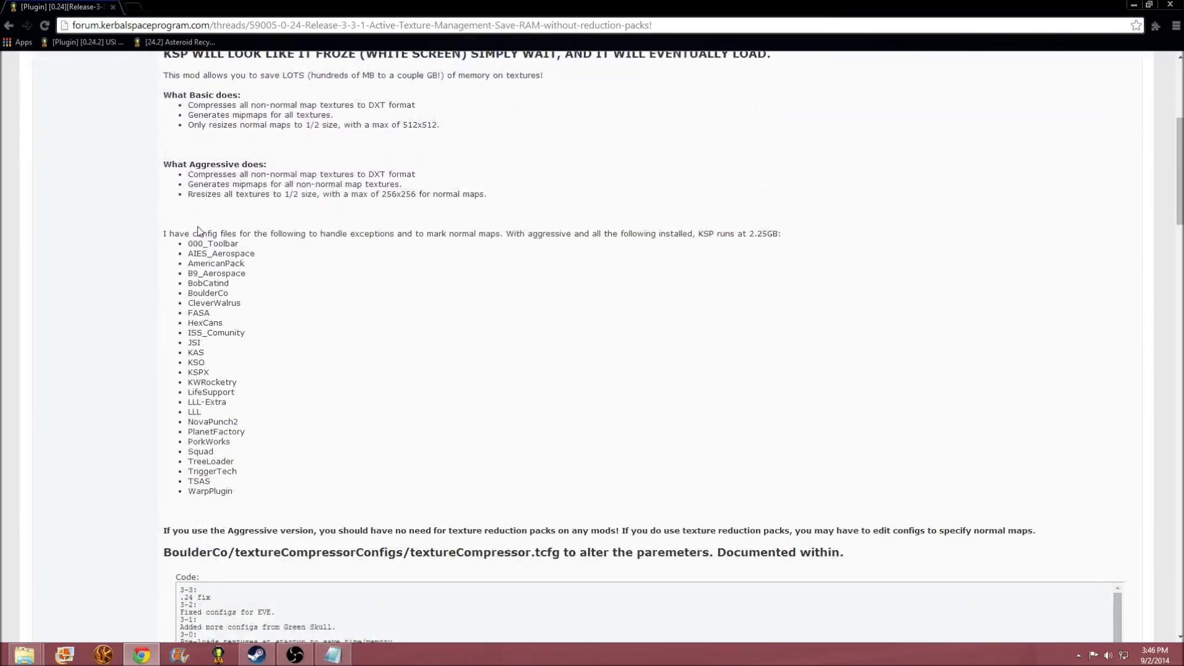
scroll(150, 349, up, 2)
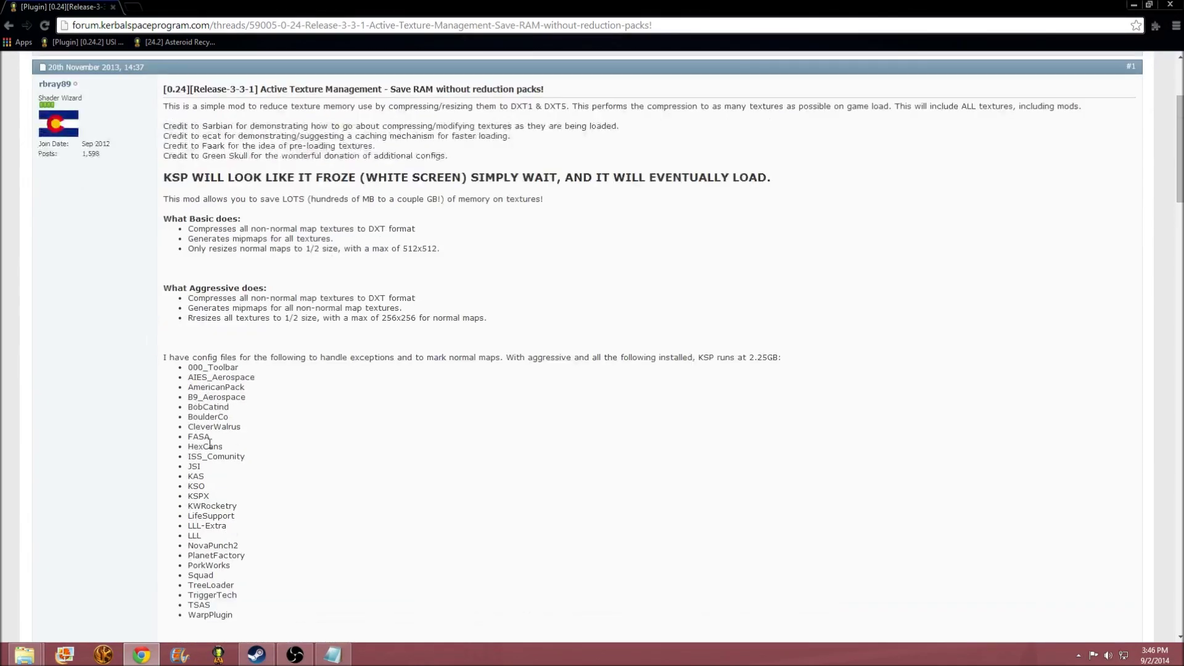
scroll(217, 332, up, 2)
scroll(136, 398, down, 12)
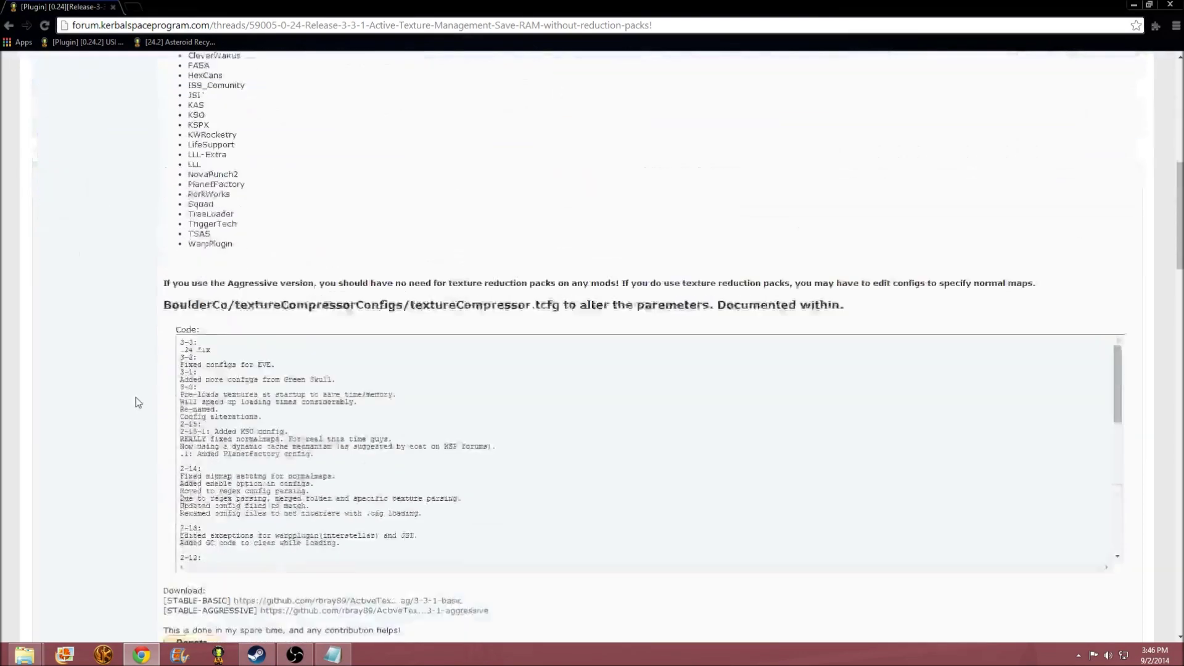
scroll(137, 401, up, 14)
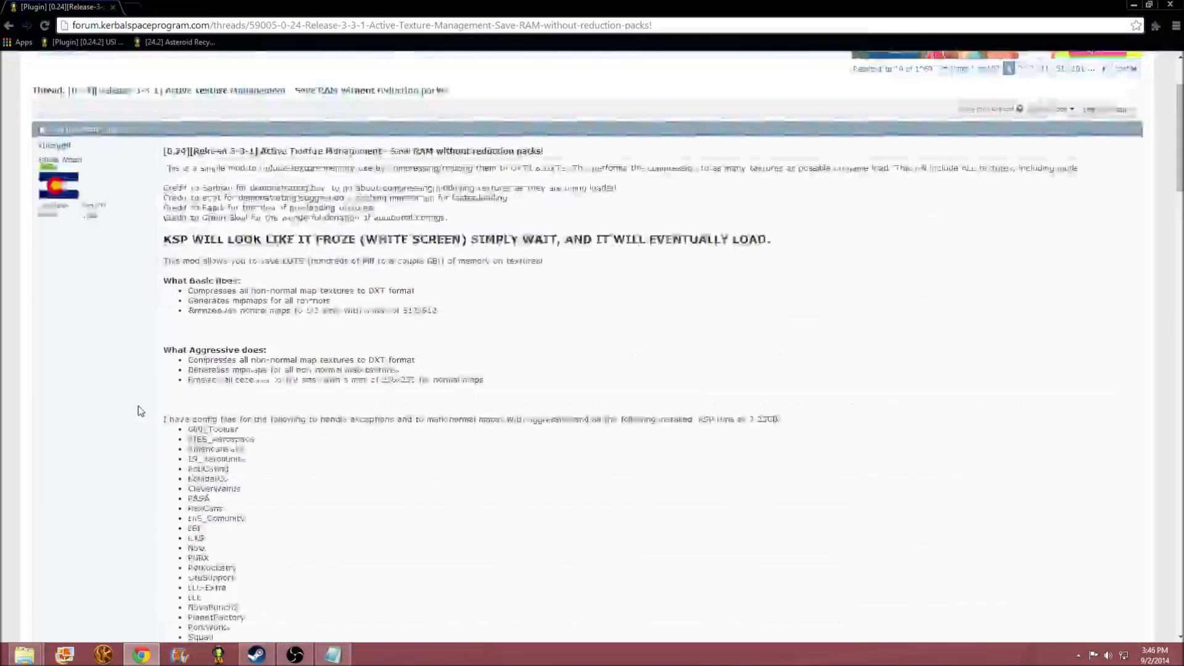
scroll(138, 406, down, 6)
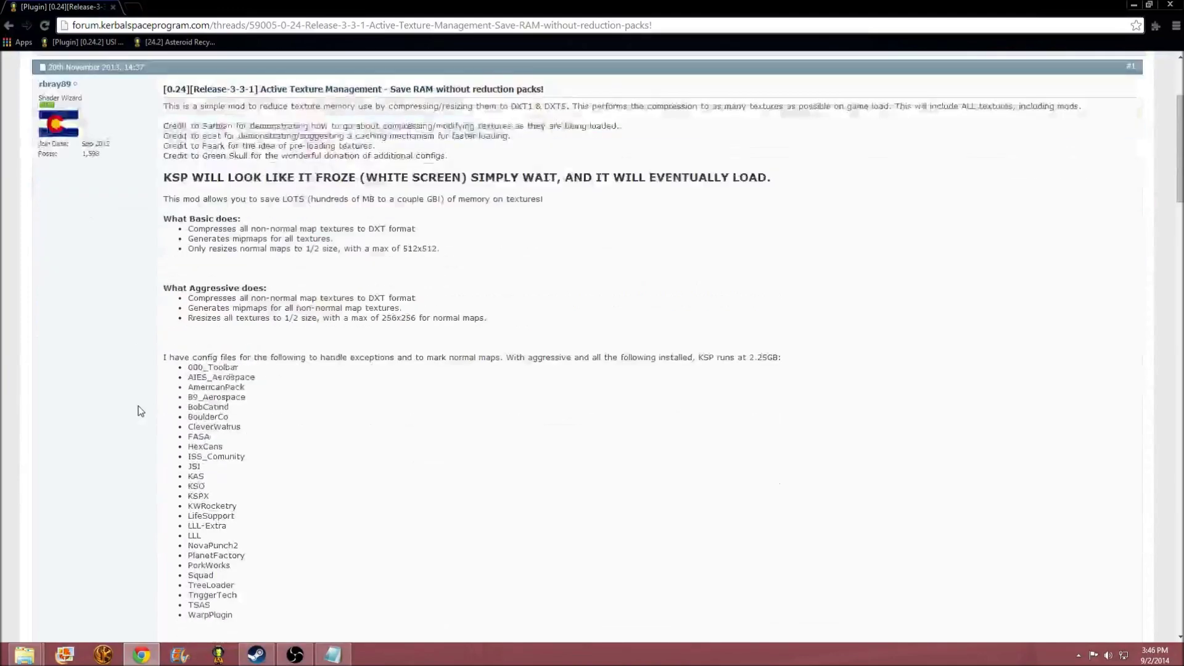
scroll(138, 405, up, 2)
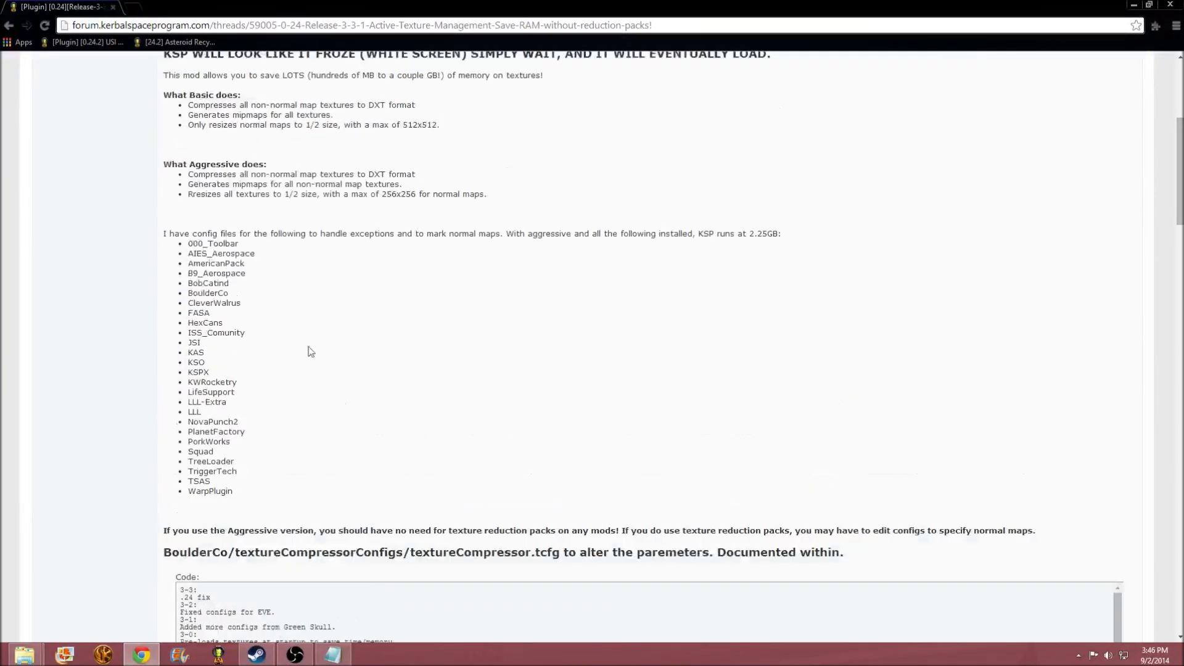
scroll(63, 449, up, 4)
scroll(98, 436, down, 10)
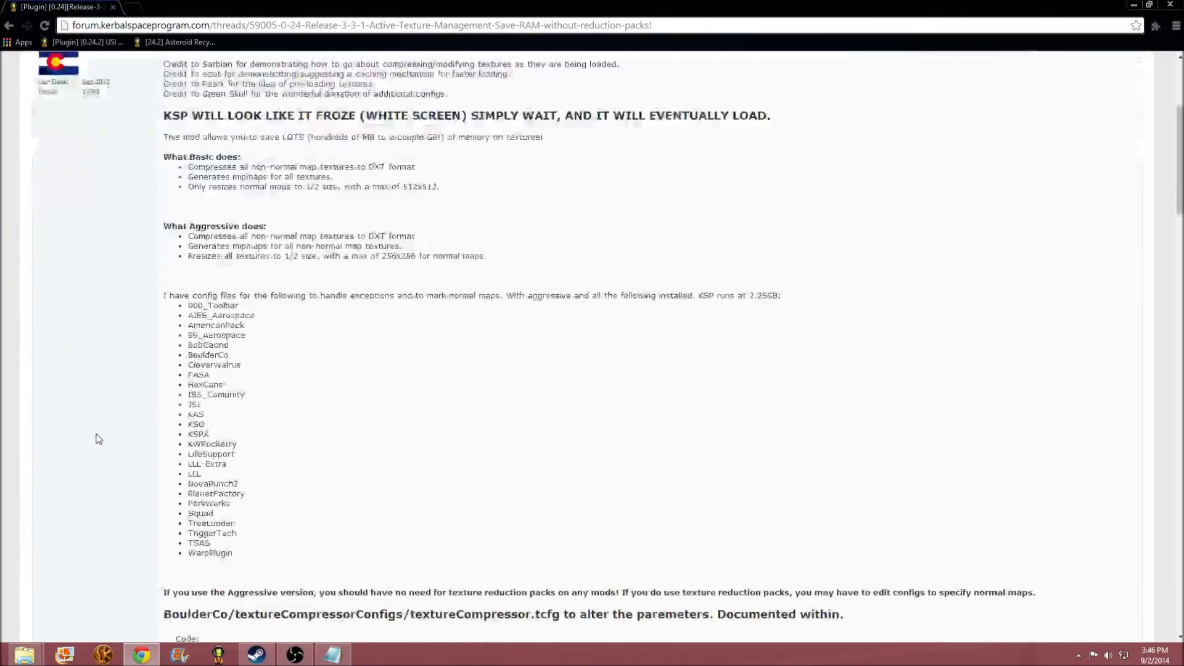
scroll(99, 435, up, 2)
scroll(100, 436, up, 4)
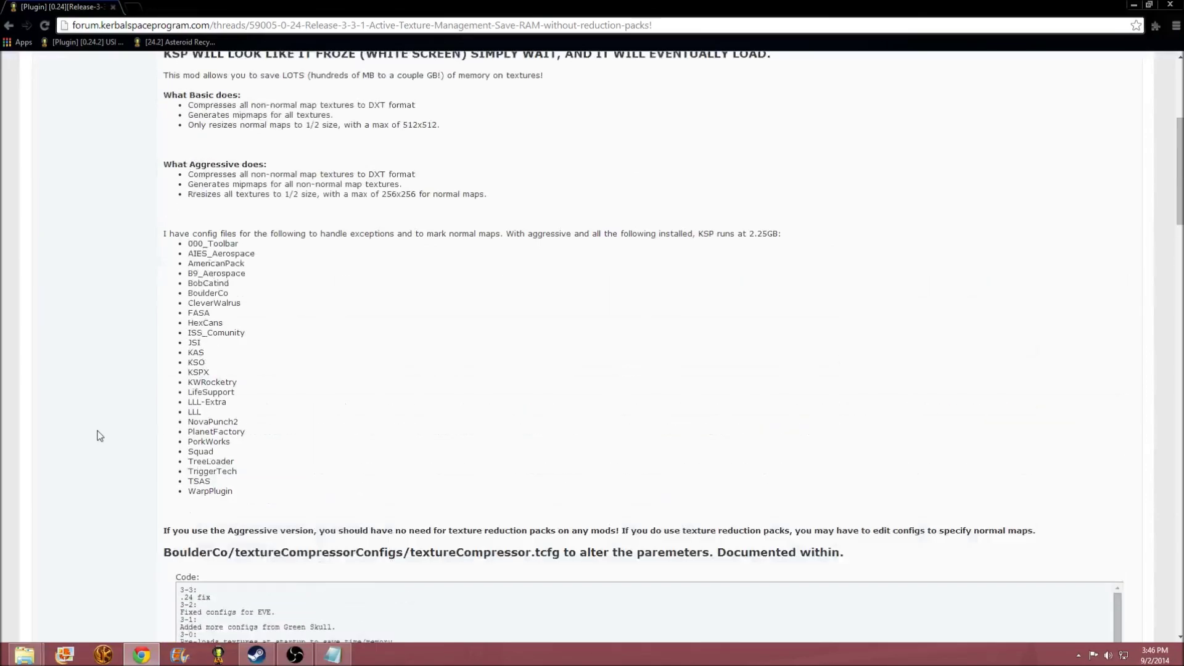
scroll(99, 436, down, 7)
scroll(142, 472, up, 10)
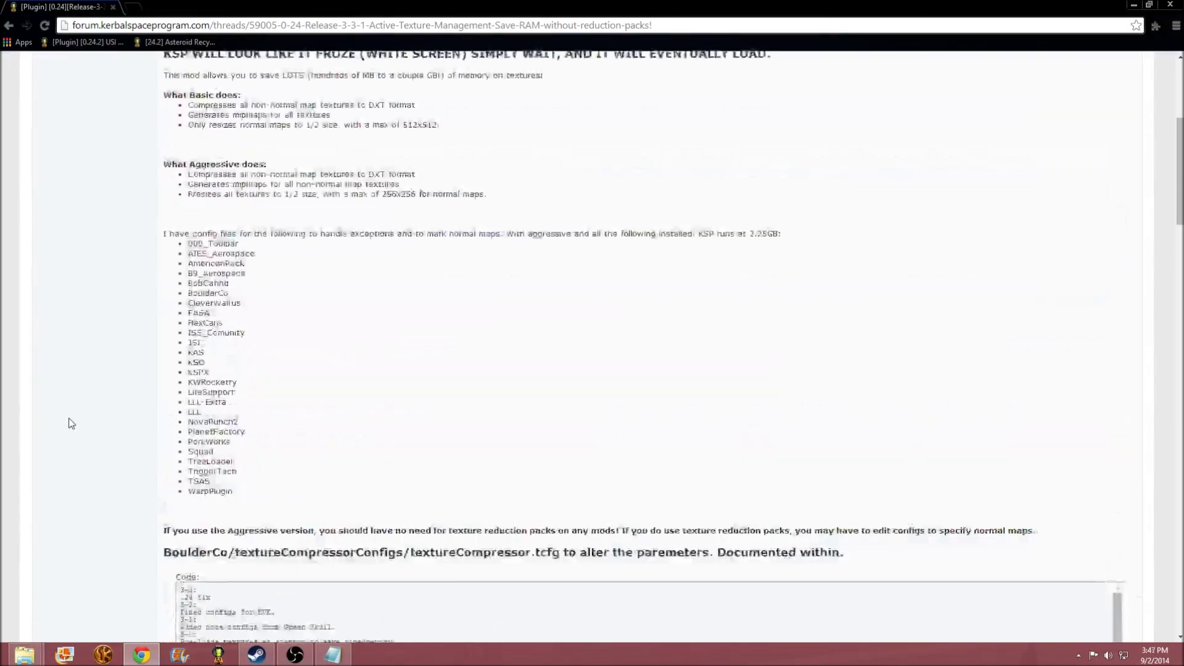
scroll(133, 472, down, 10)
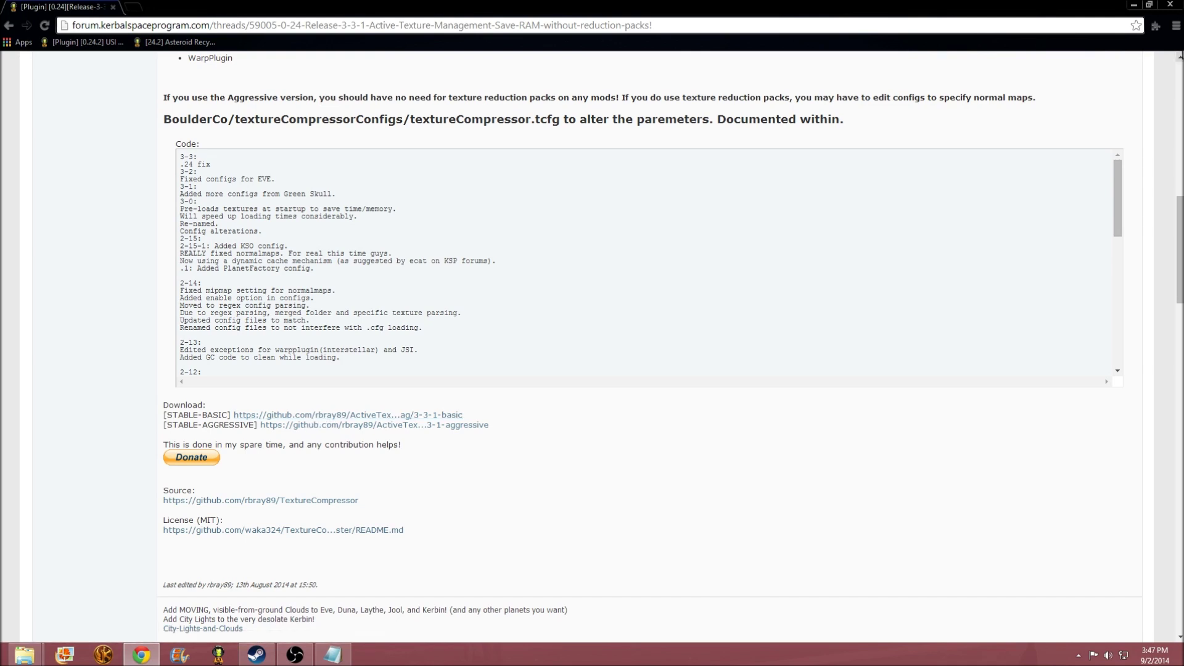
click(1175, 25)
Step: Open x64-Release-basic.zip from Chrome's downloads and enter the archive's GameData folder
click(1097, 265)
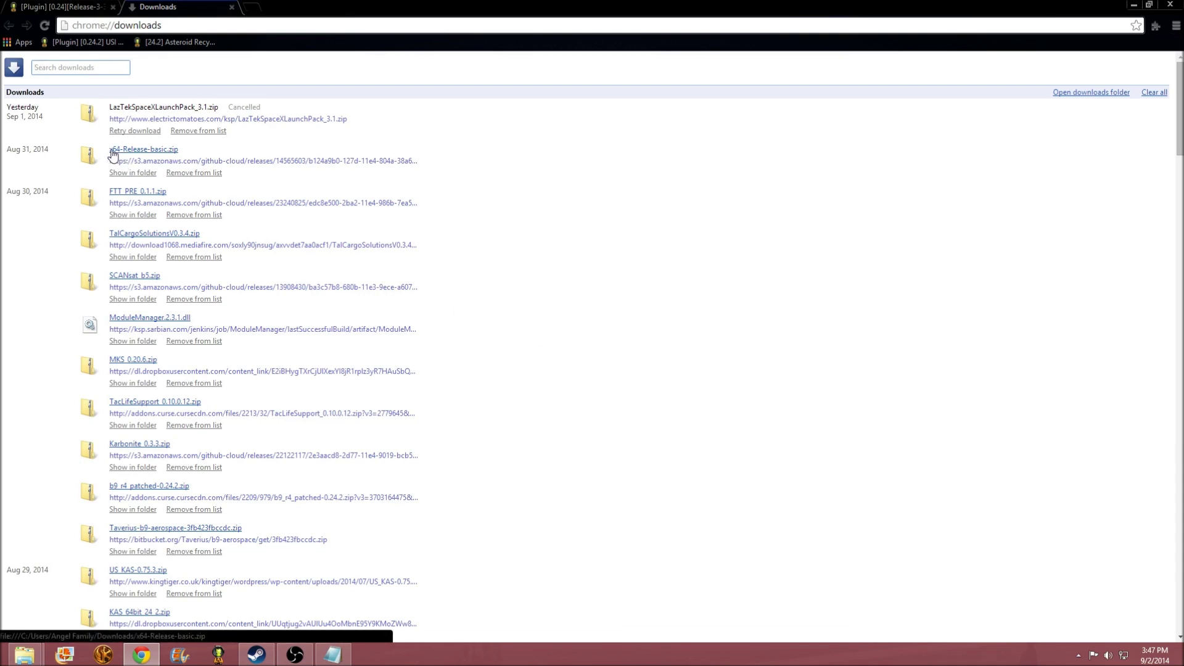
click(154, 151)
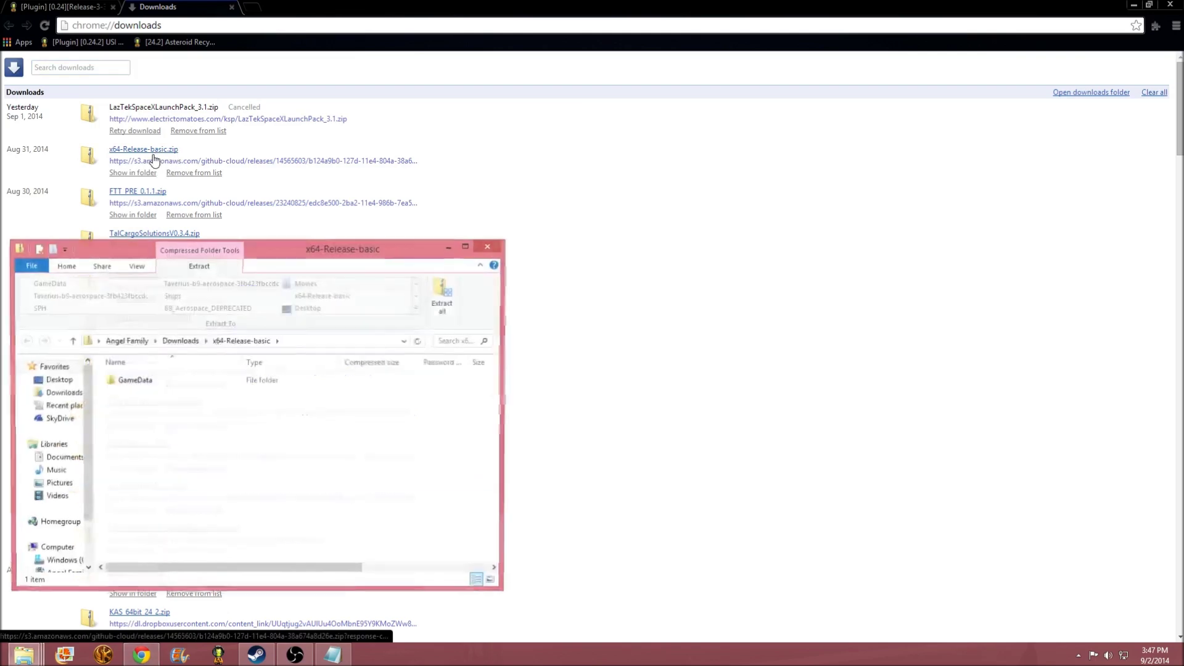
click(231, 7)
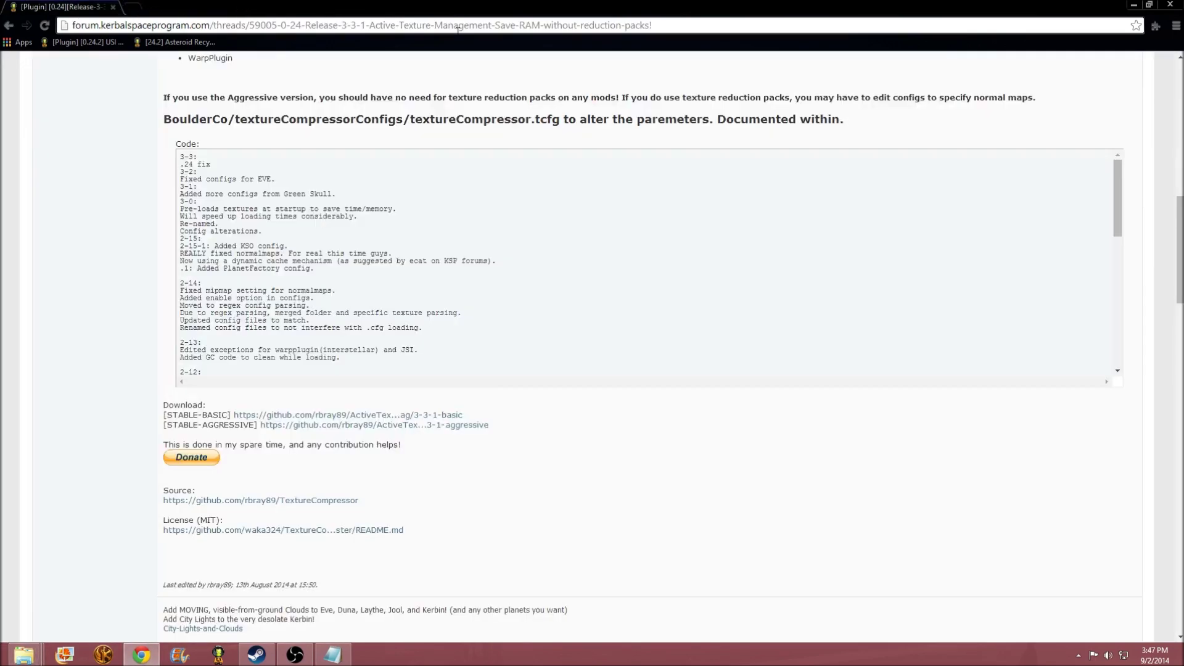
click(1133, 4)
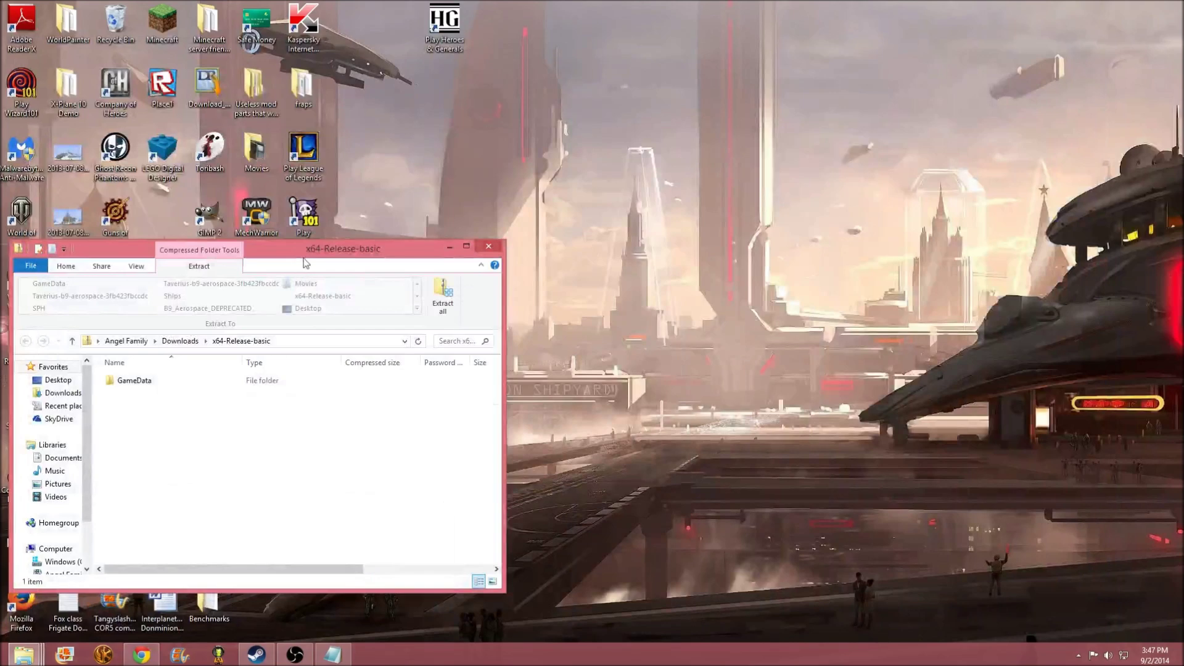
drag(306, 263, 698, 239)
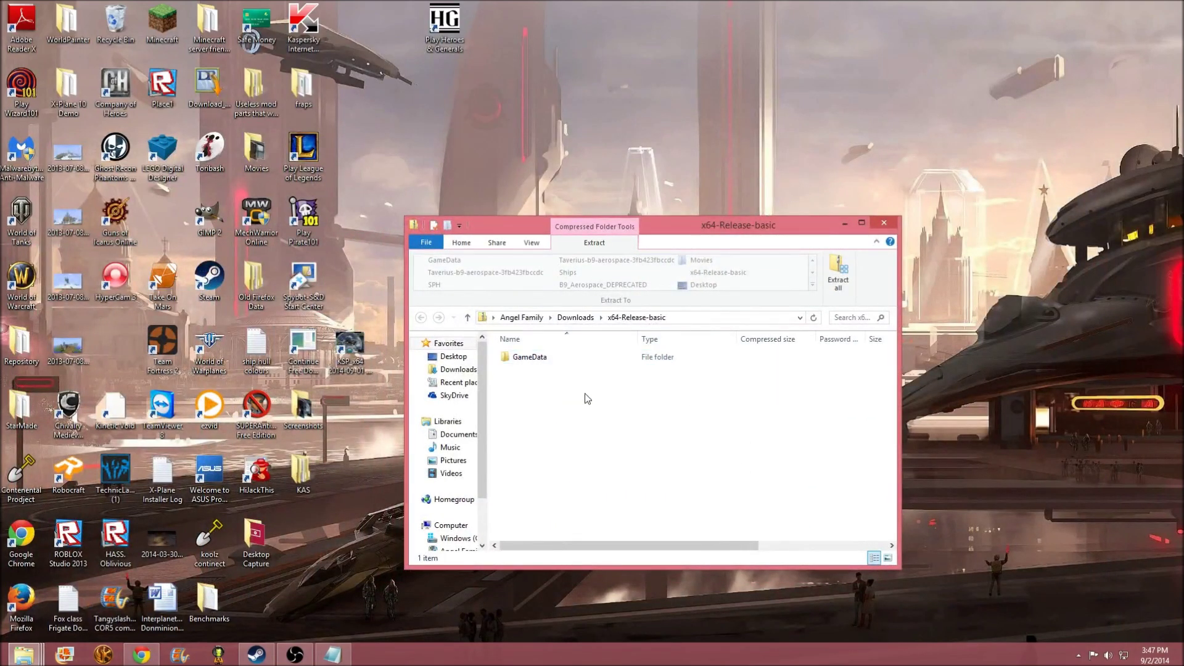
double_click(575, 359)
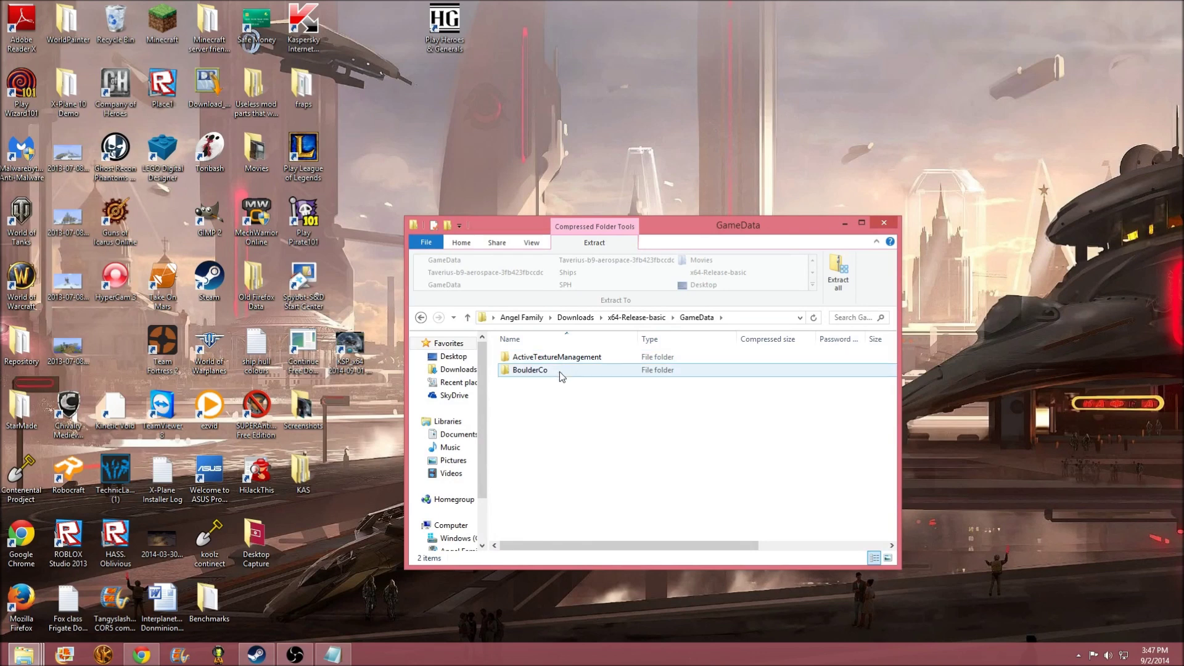
Step: Browse the zip's BoulderCo and ActiveTextureManagement folders, then navigate back to its GameData folder
double_click(560, 370)
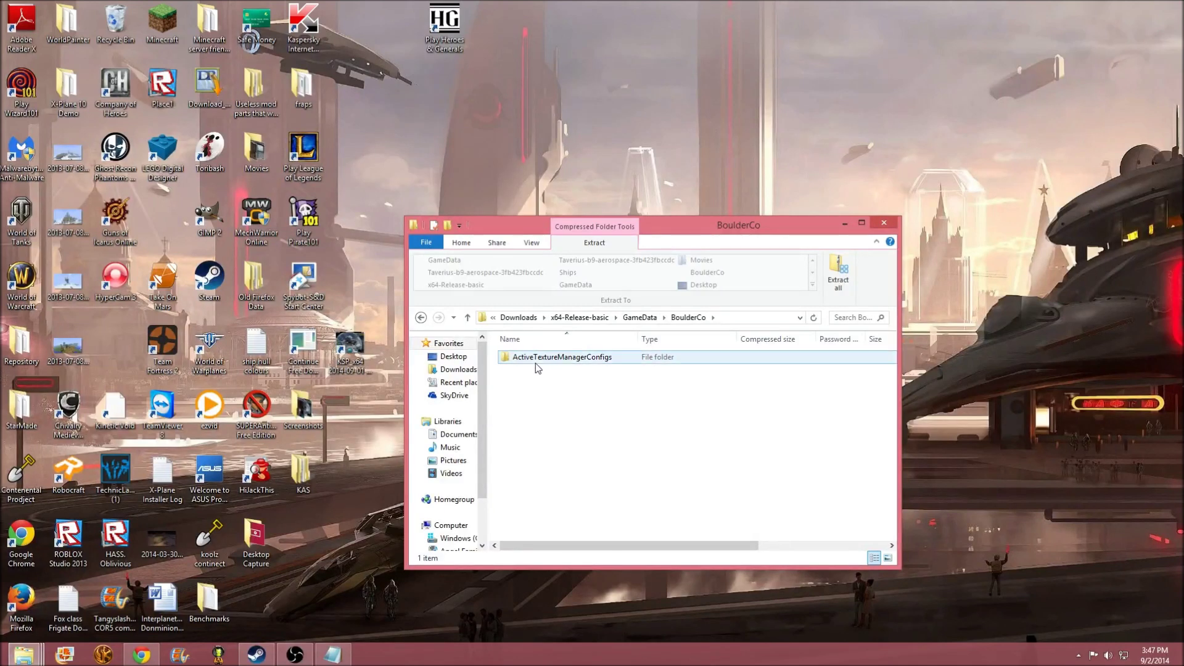
click(536, 361)
key(BackSpace)
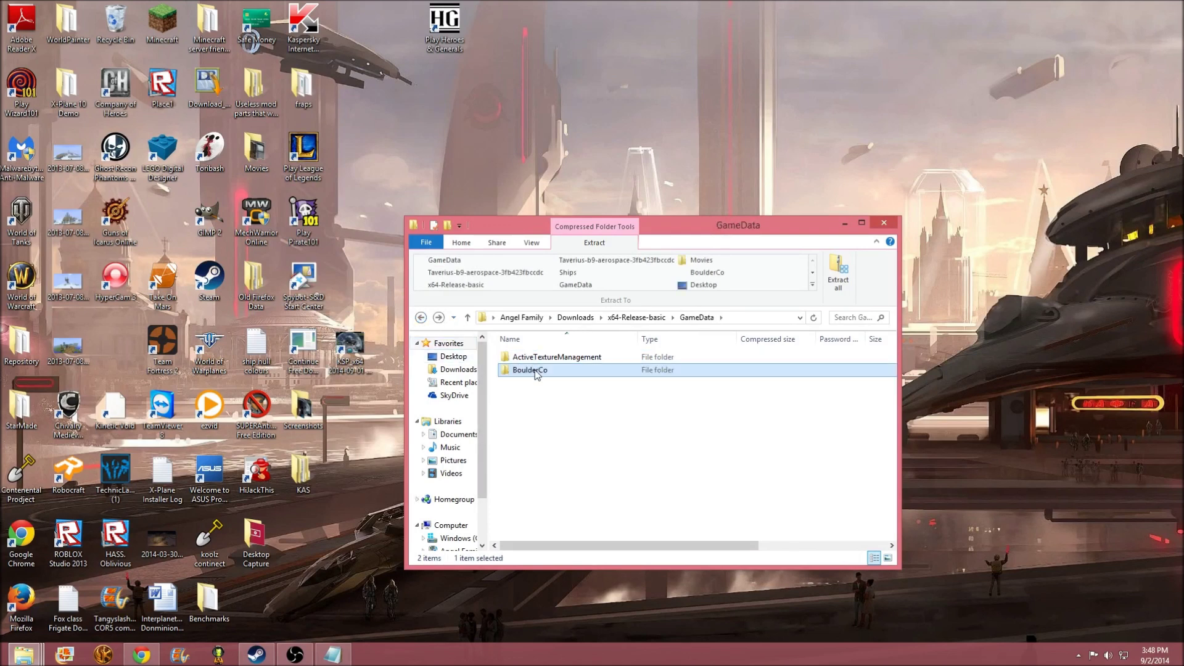
double_click(555, 357)
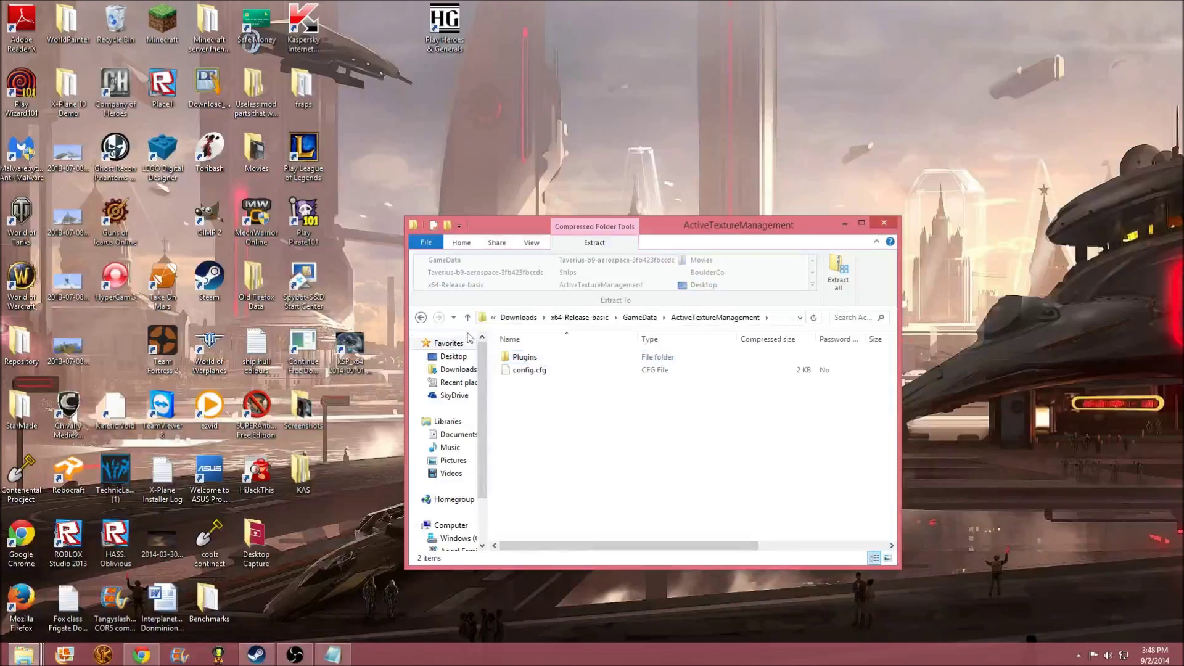
click(424, 318)
click(424, 318)
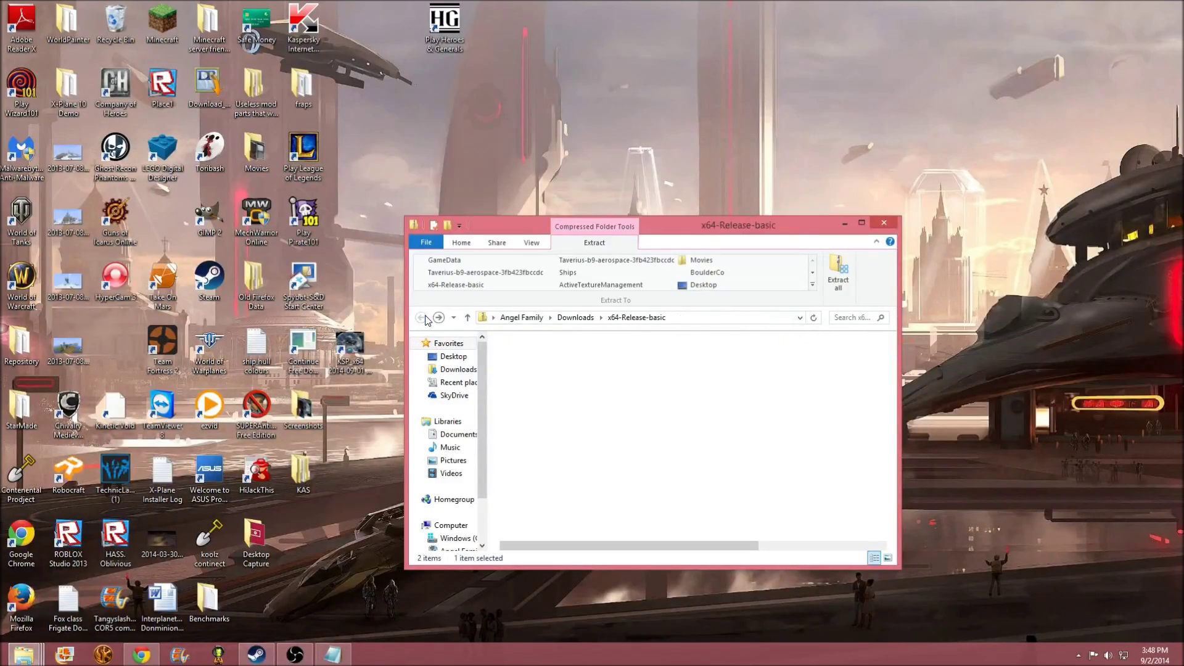
click(438, 316)
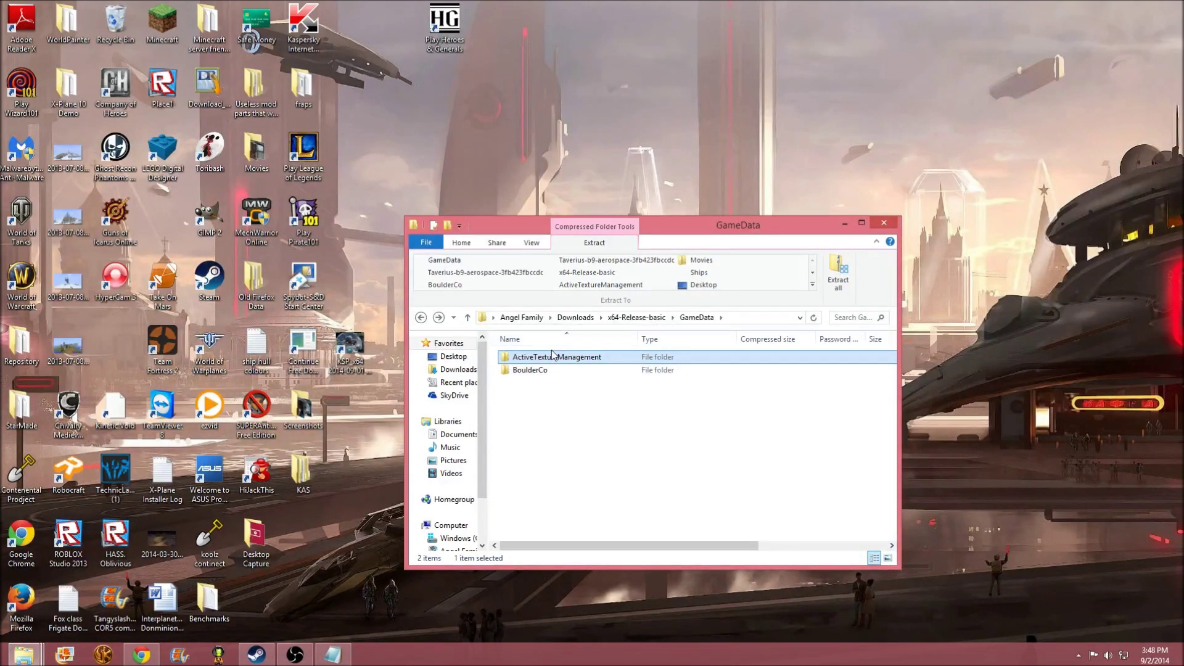
Step: Drag the ActiveTextureManagement folder from the zip into Kerbal Space Program's GameData window
click(23, 655)
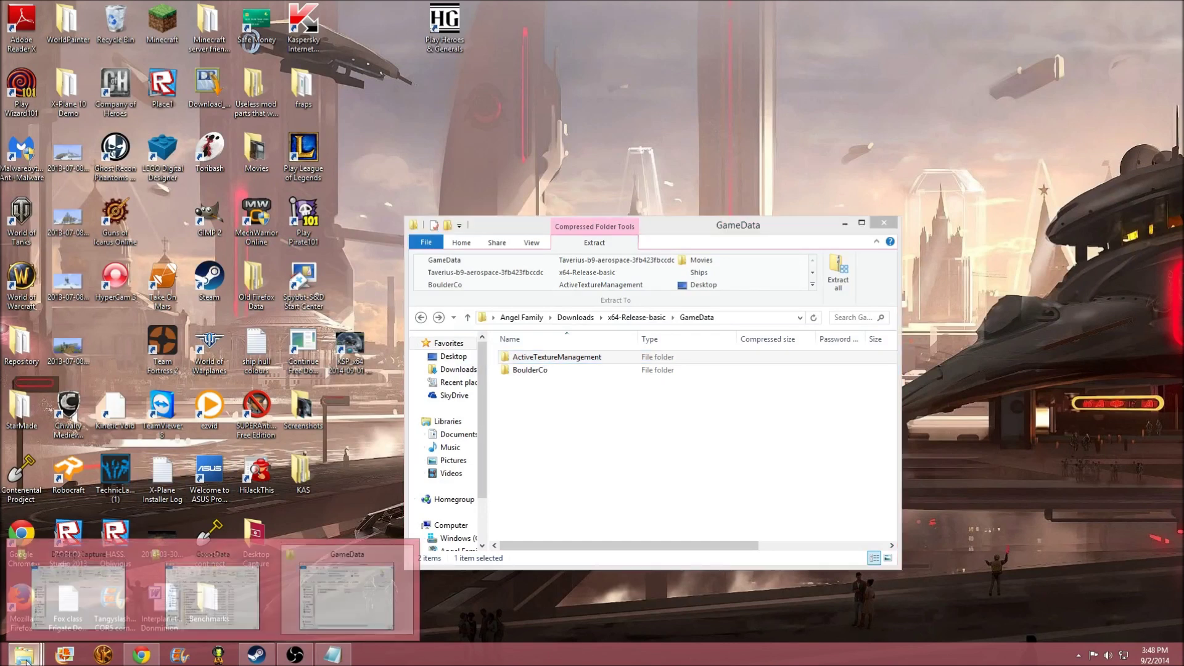
click(200, 598)
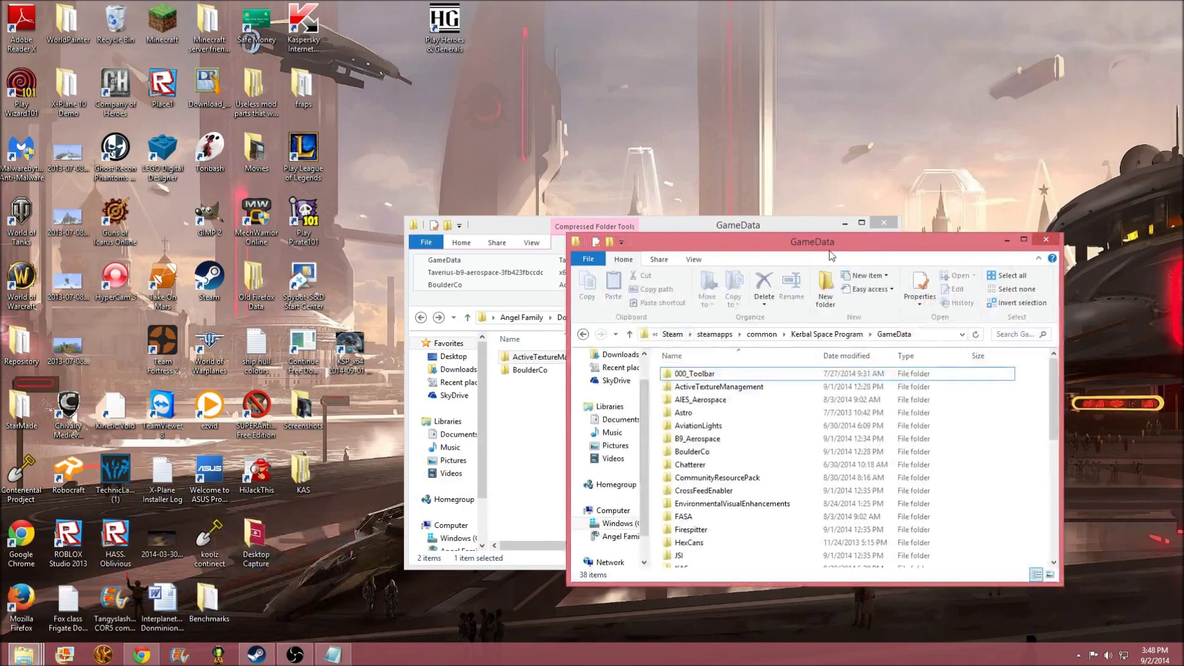
drag(851, 231, 786, 234)
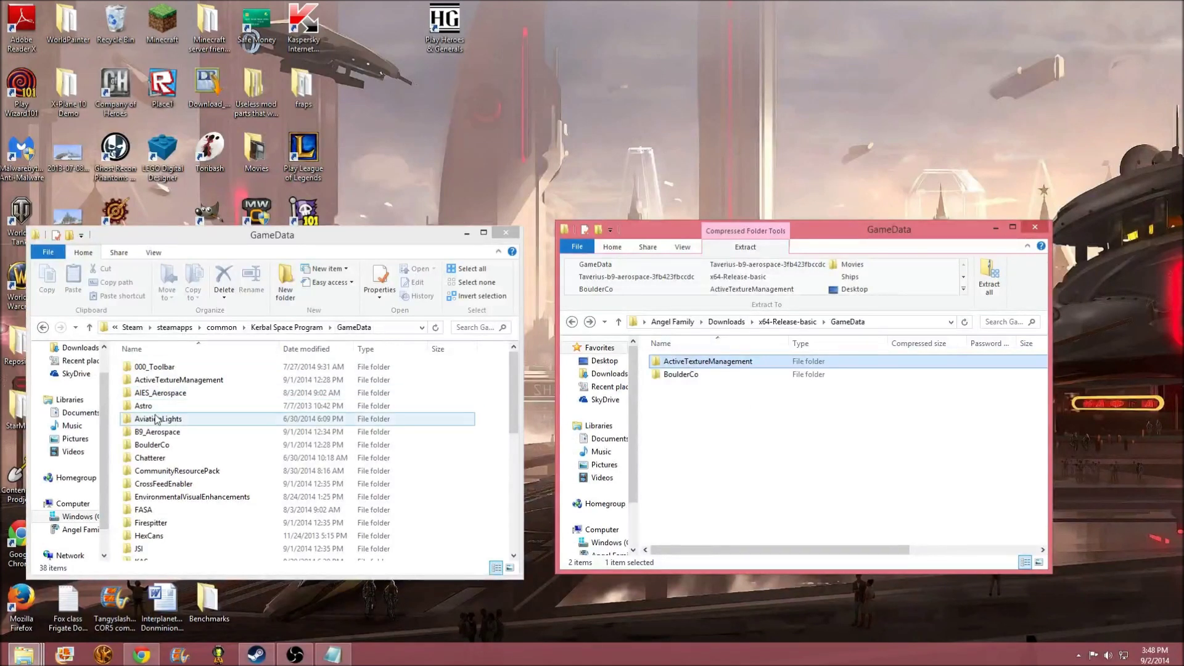
mouse_move(718, 364)
mouse_down()
mouse_move(434, 380)
mouse_move(564, 363)
mouse_move(724, 370)
mouse_up()
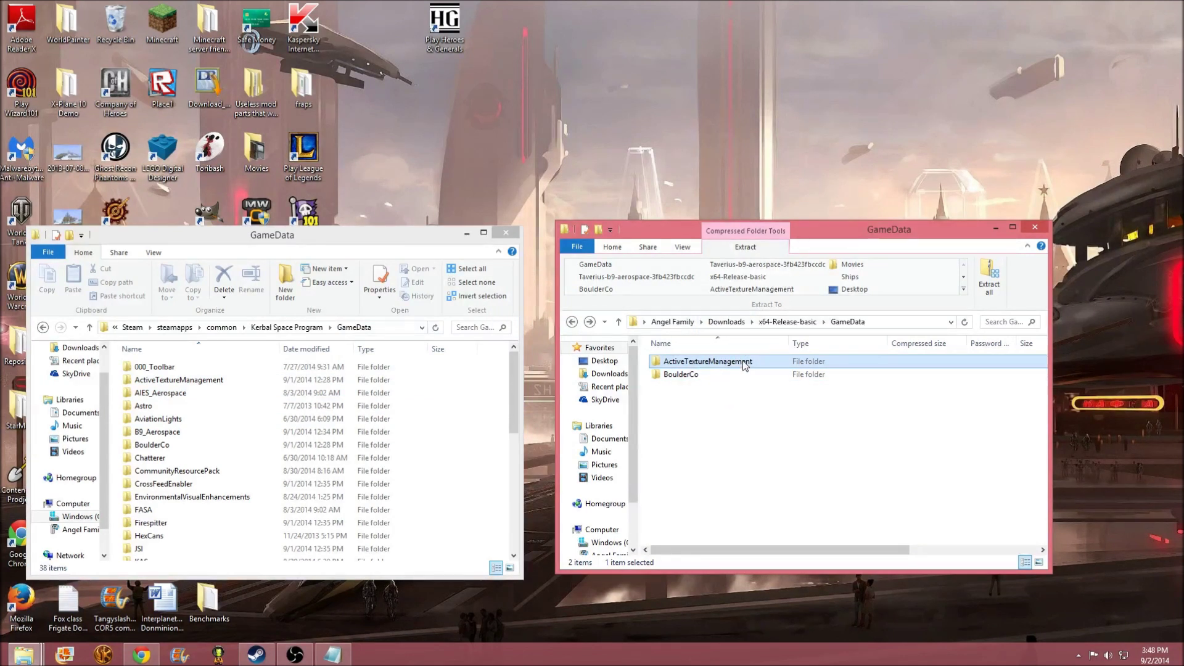
drag(742, 360, 770, 364)
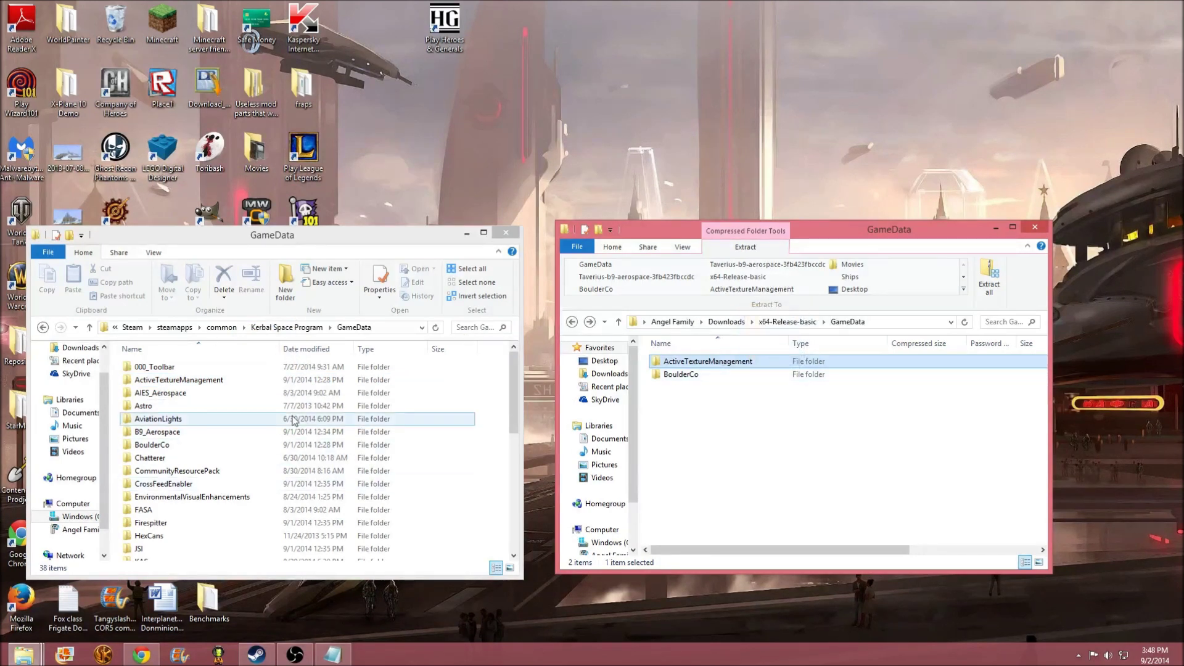
Step: Close both the zip's and the game's GameData windows
click(1035, 228)
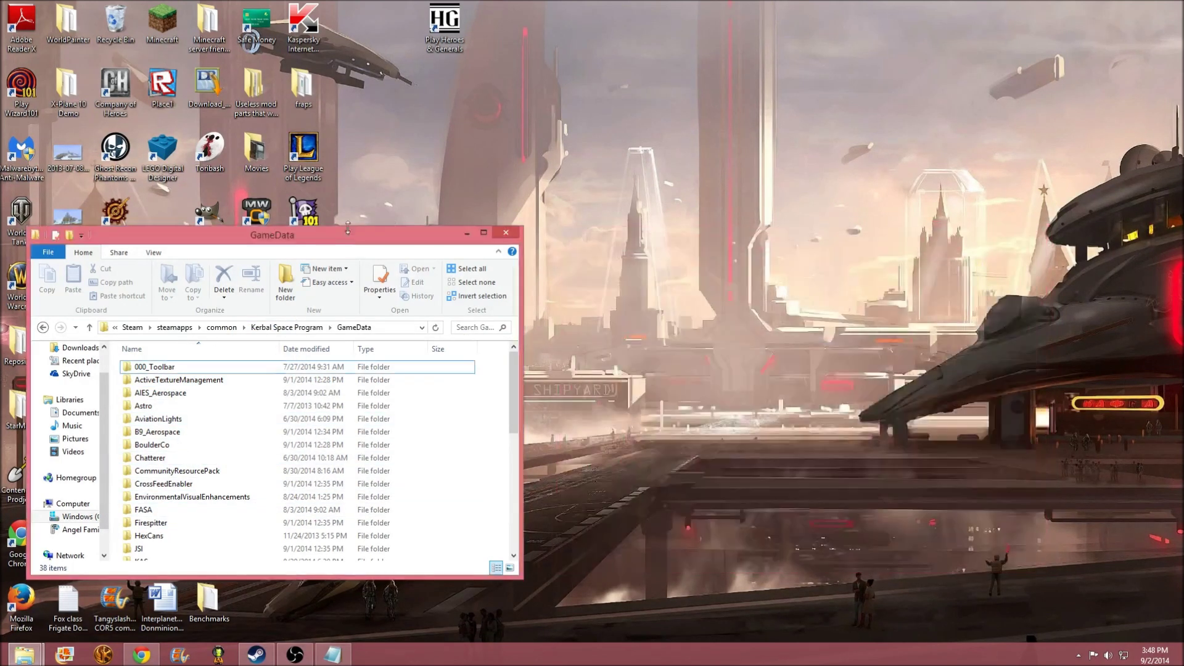
drag(451, 237, 570, 225)
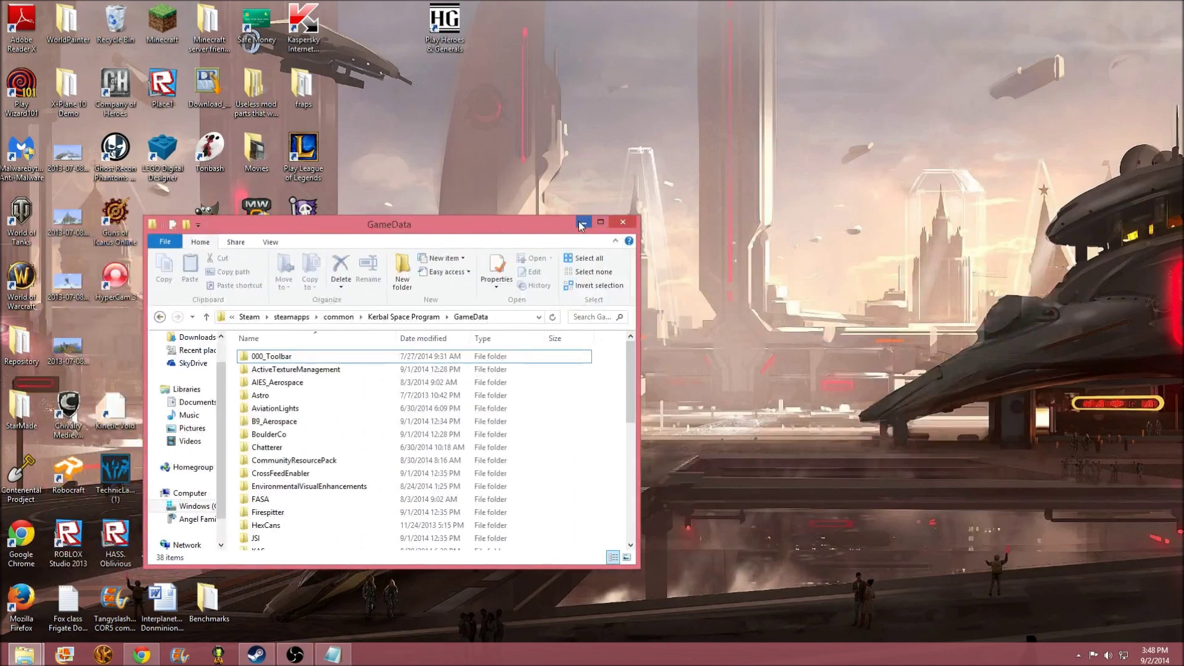
click(622, 223)
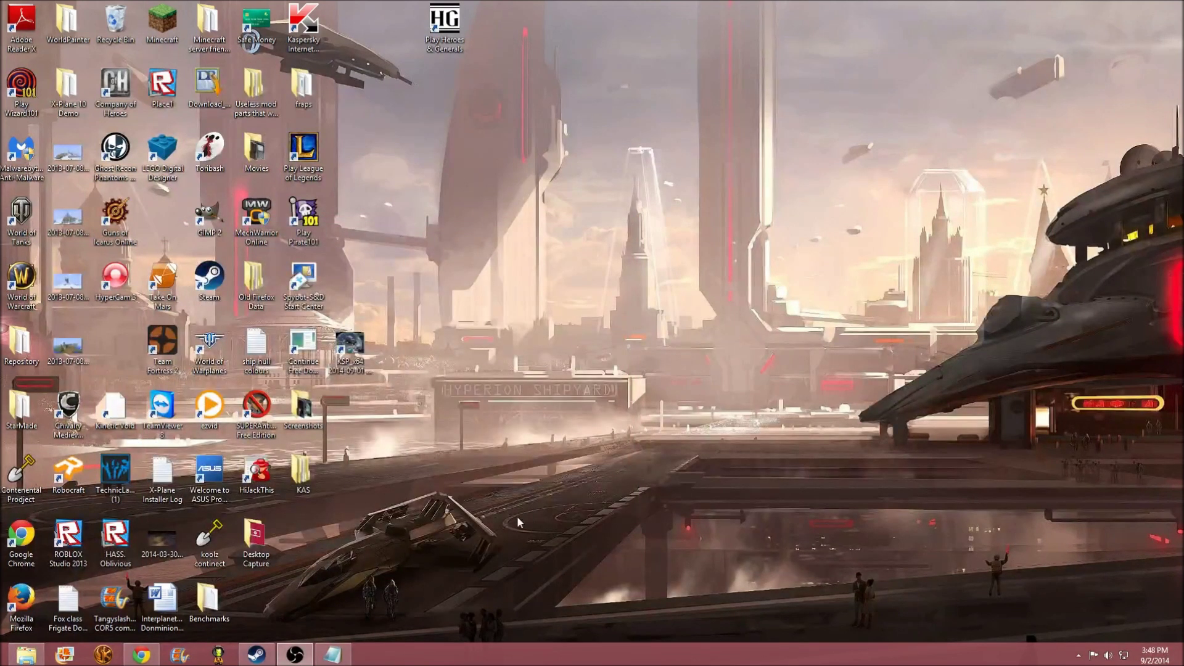
Step: Browse Kerbal Space Program's local files from its Steam properties and select KSP_x64
click(257, 655)
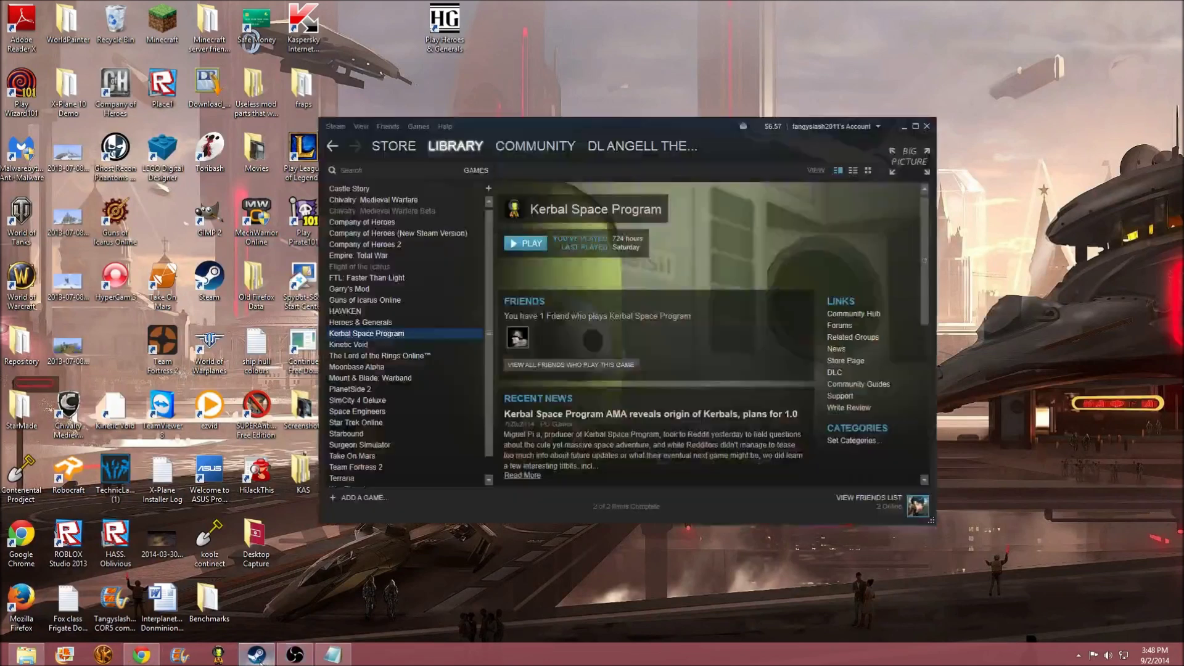
right_click(384, 333)
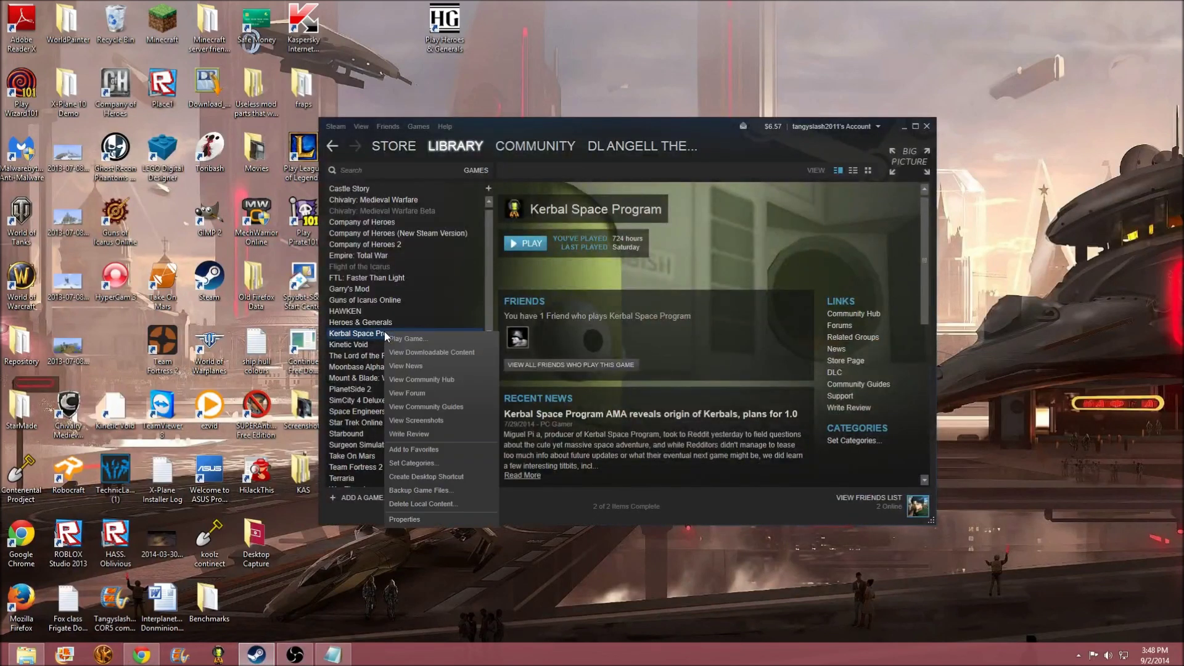
click(425, 518)
click(465, 206)
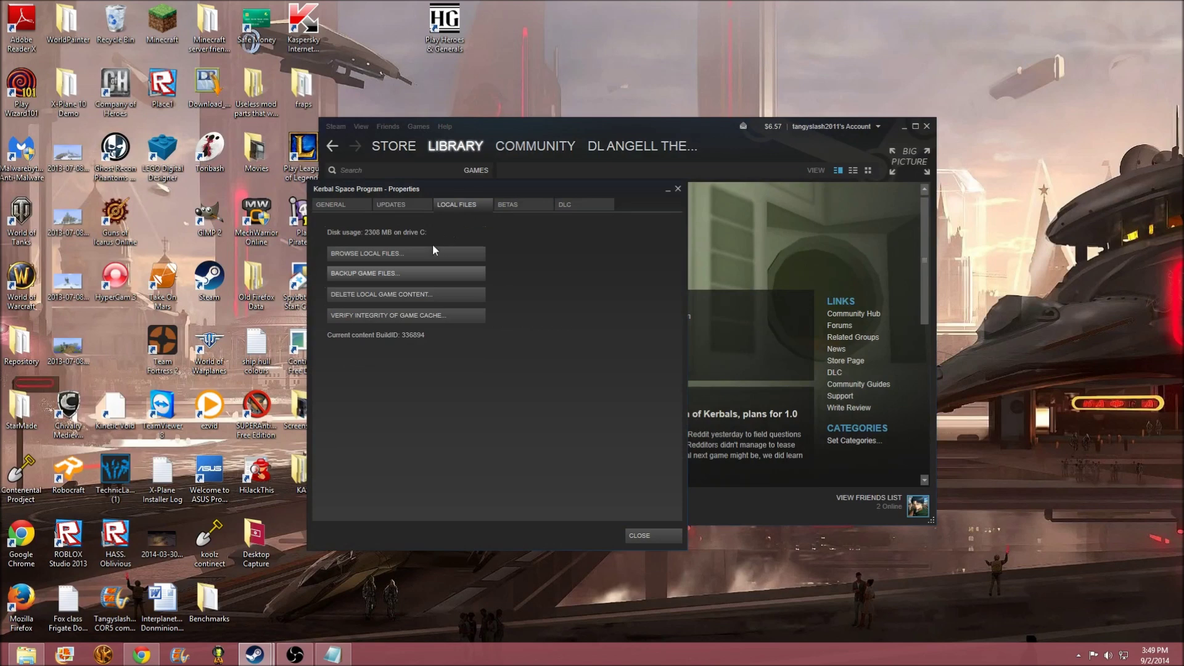
click(434, 253)
scroll(334, 480, down, 3)
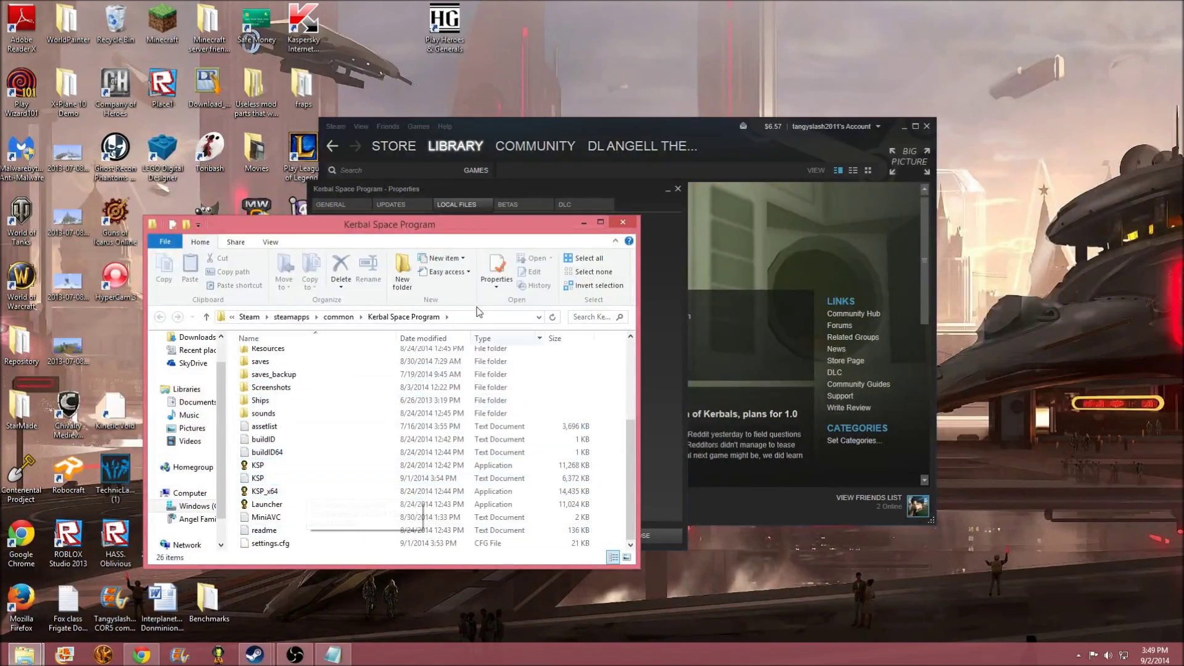
click(281, 491)
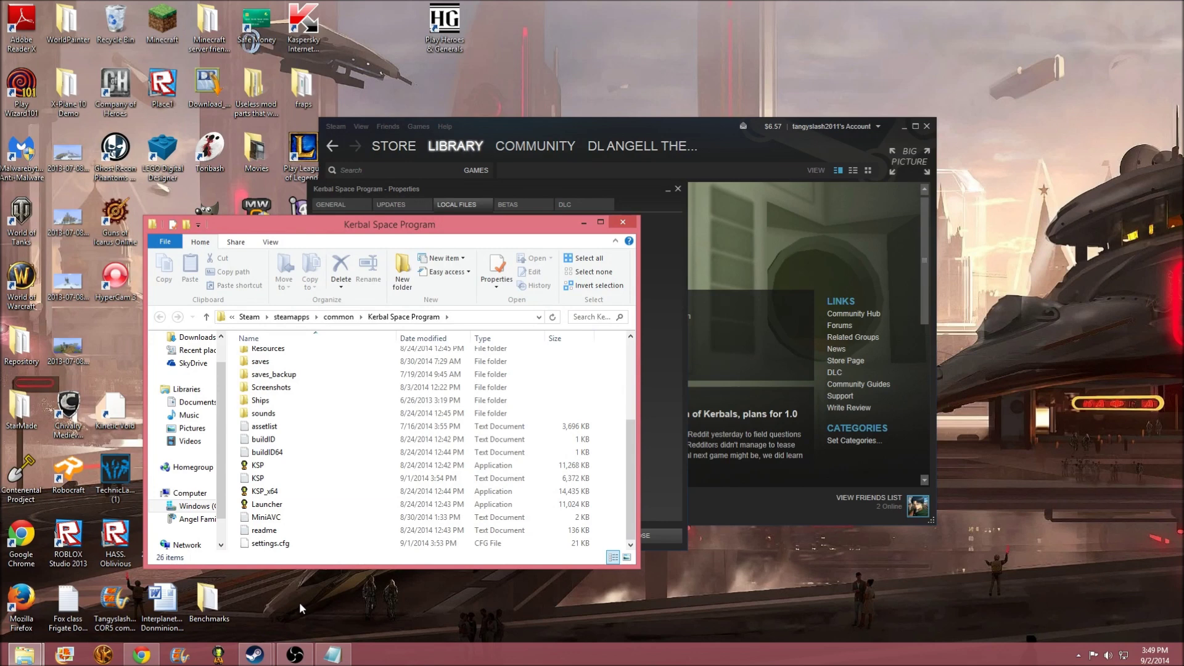
Step: Close the install folder and properties dialog, then minimize Steam to the desktop
right_click(226, 660)
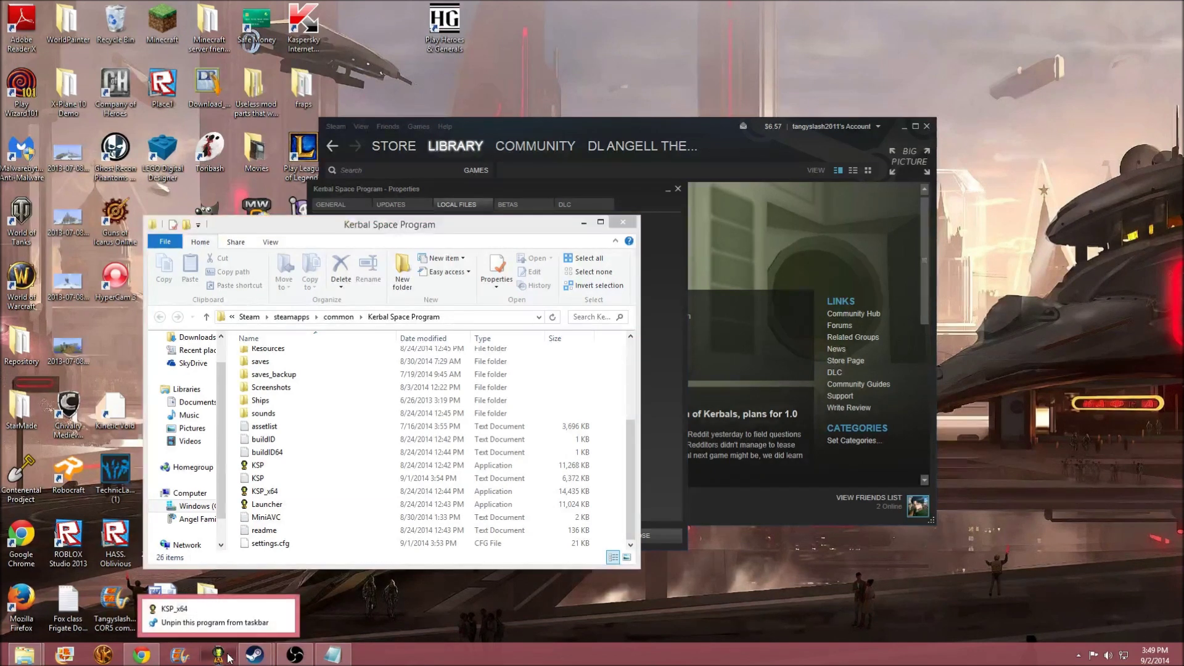
click(454, 598)
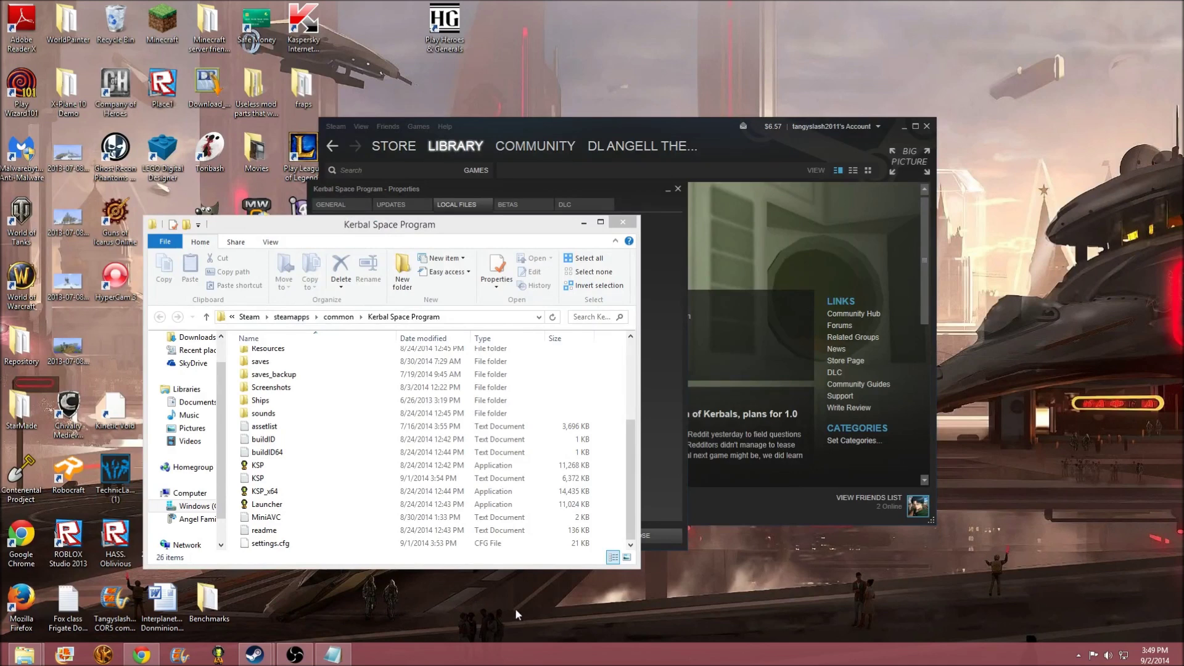
drag(631, 470, 627, 332)
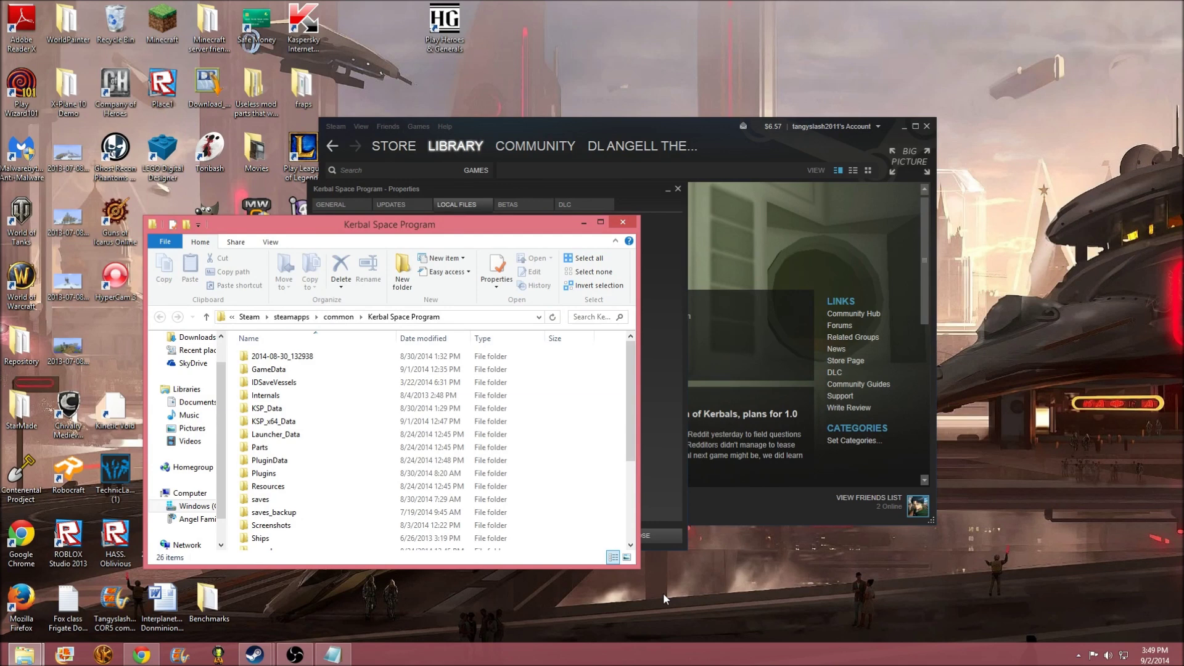
click(618, 220)
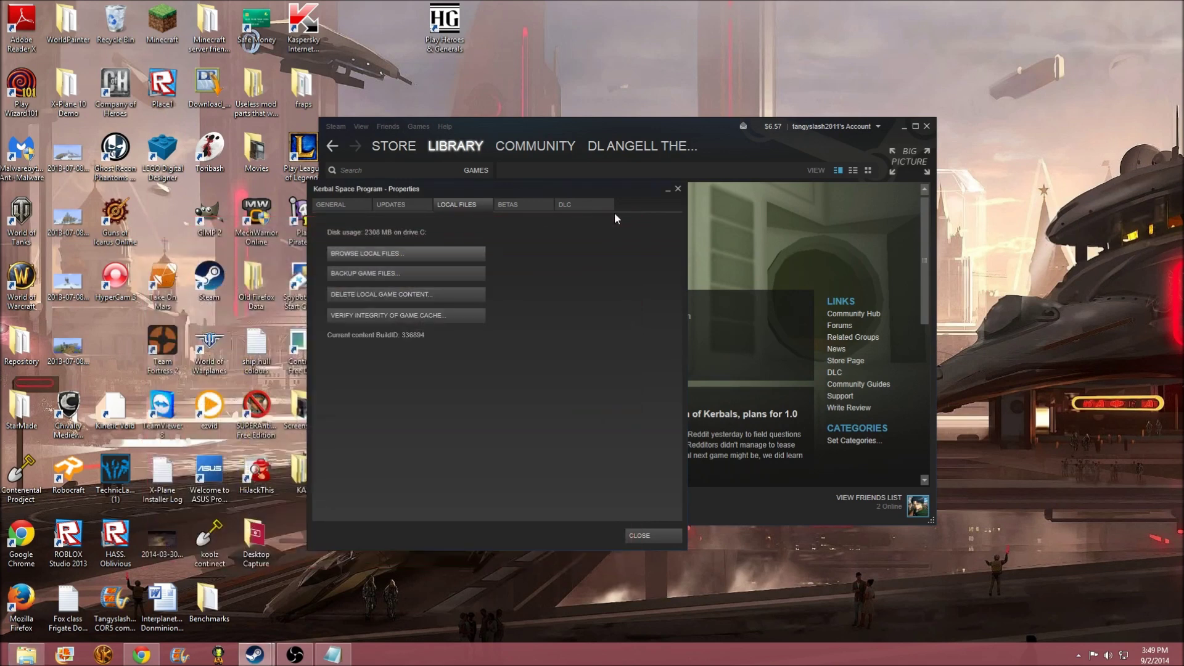
click(634, 537)
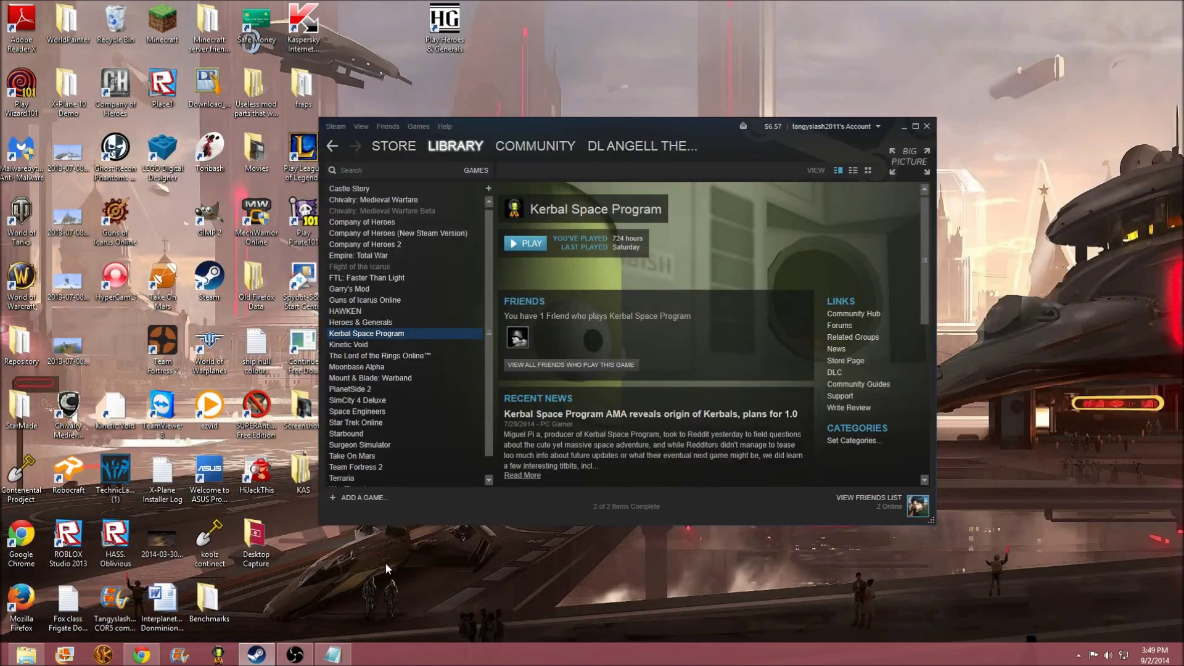
click(904, 127)
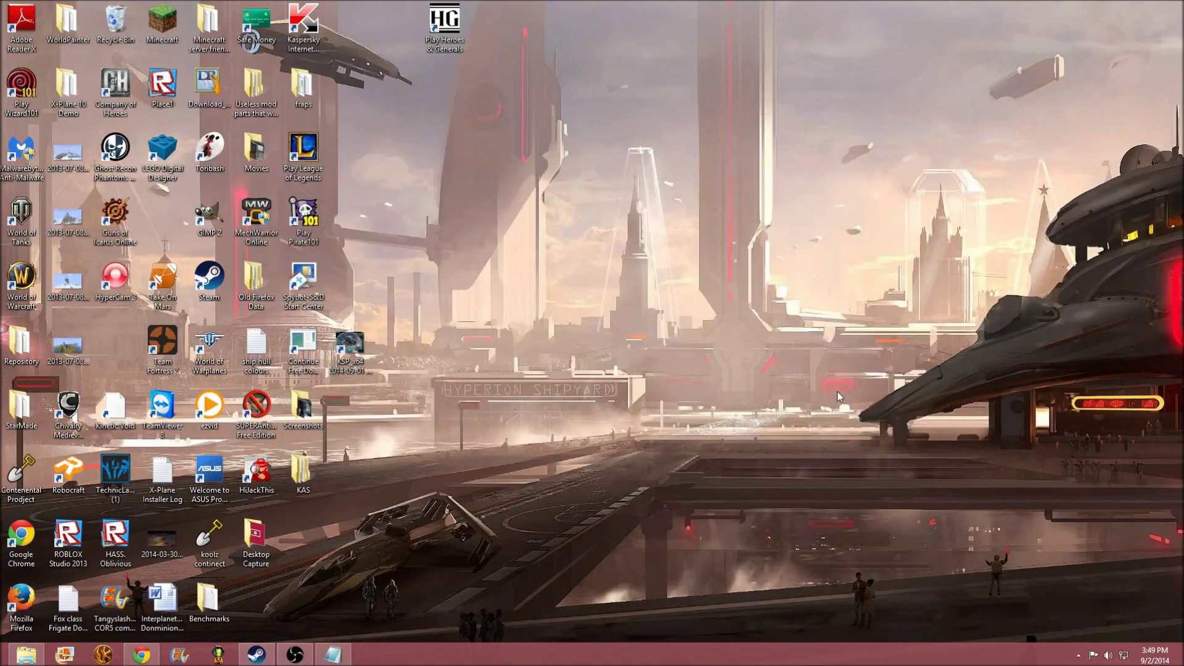